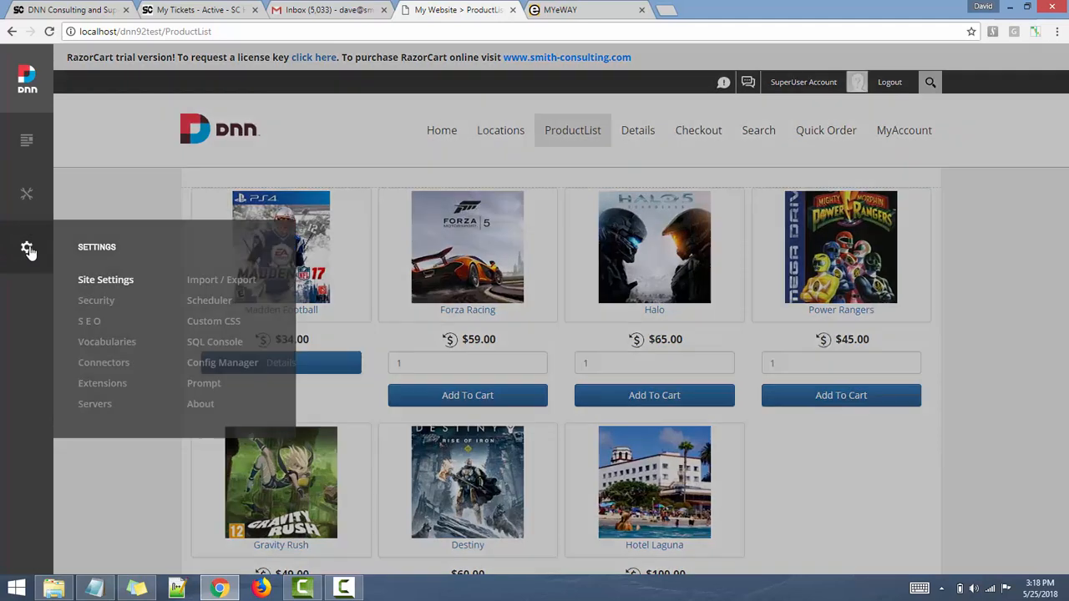
- Look through the installed extensions and the package installer, then close the installer
left_click(27, 251)
mouse_move(28, 252)
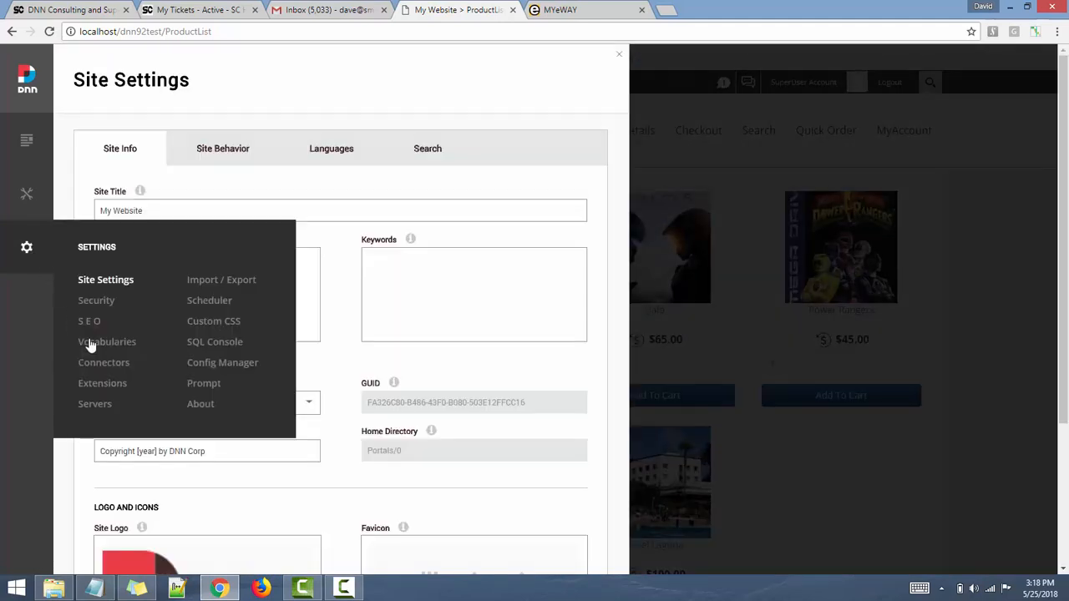
left_click(102, 384)
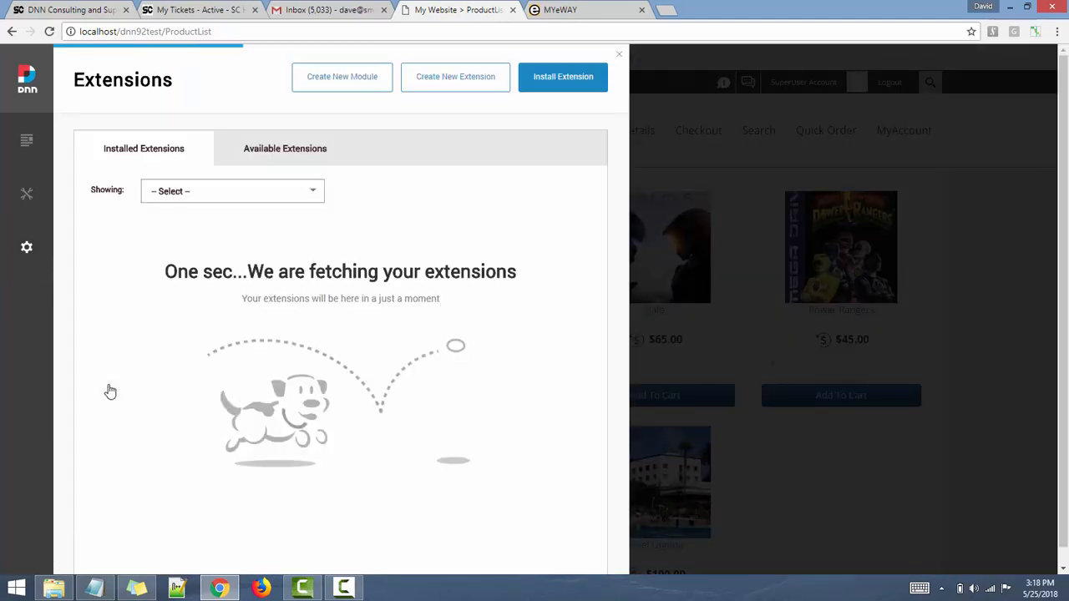
left_click(563, 82)
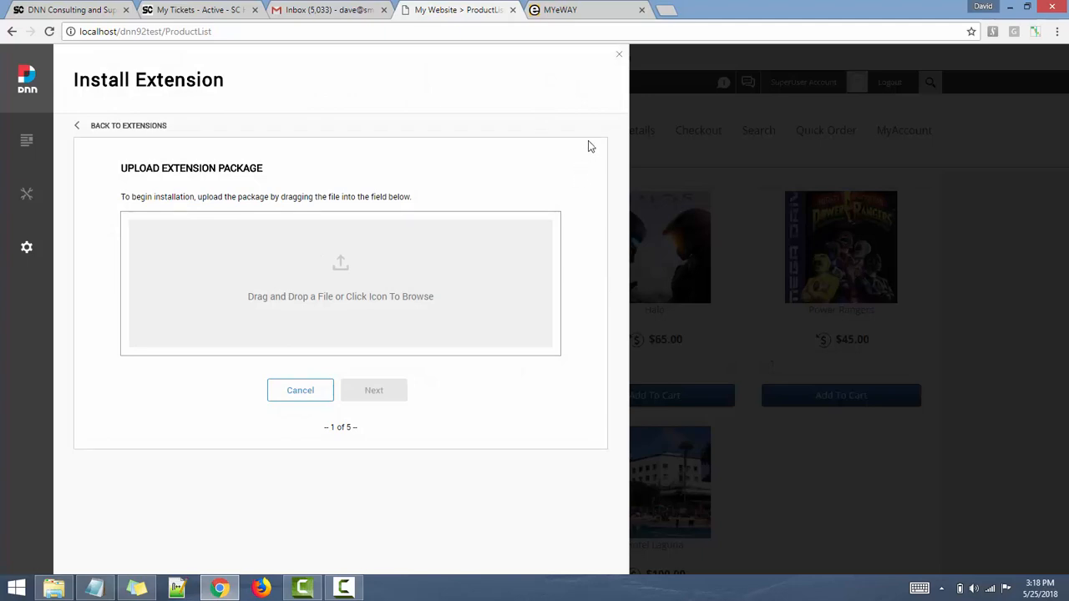
left_click(623, 60)
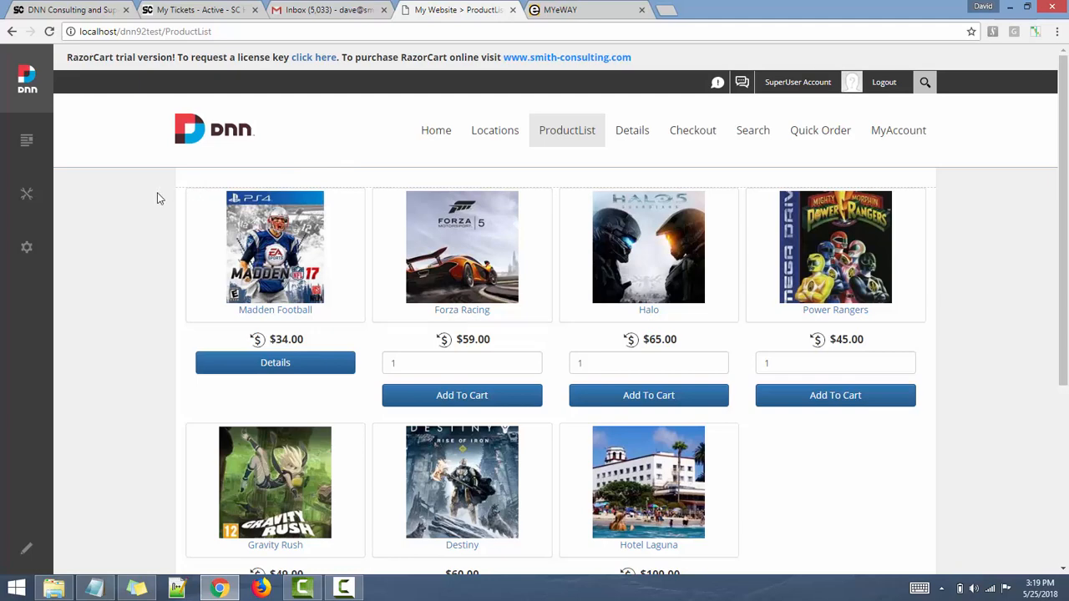
- Launch the RazorCart Admin Console from the Manage flyout
left_click(33, 197)
mouse_move(33, 197)
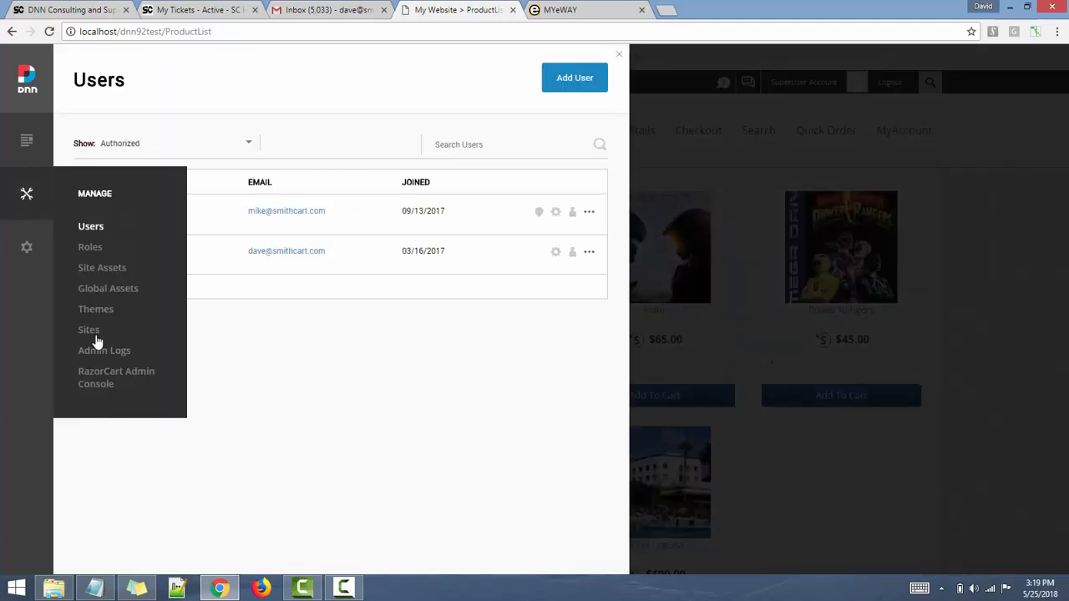
left_click(110, 377)
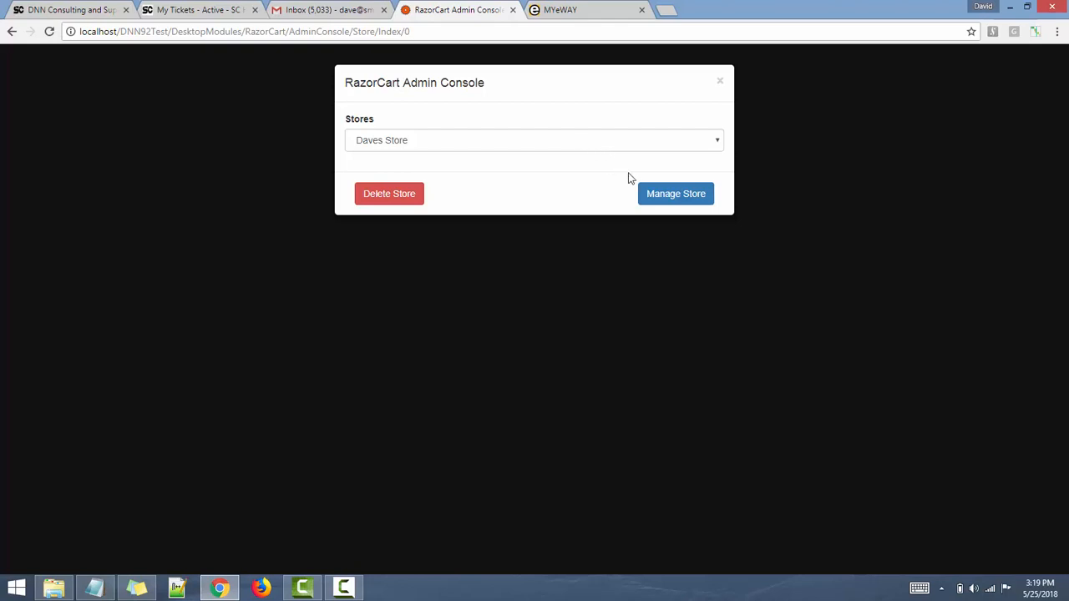
- Confirm Daves Store's currency stays Australia - $, then go to Payment Setup
left_click(671, 196)
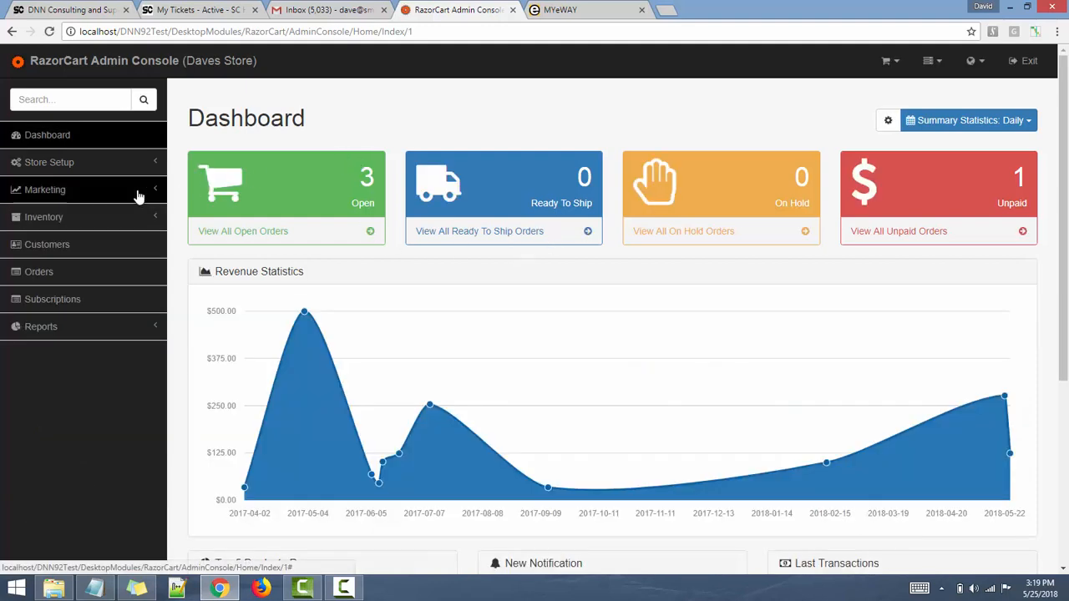
left_click(65, 165)
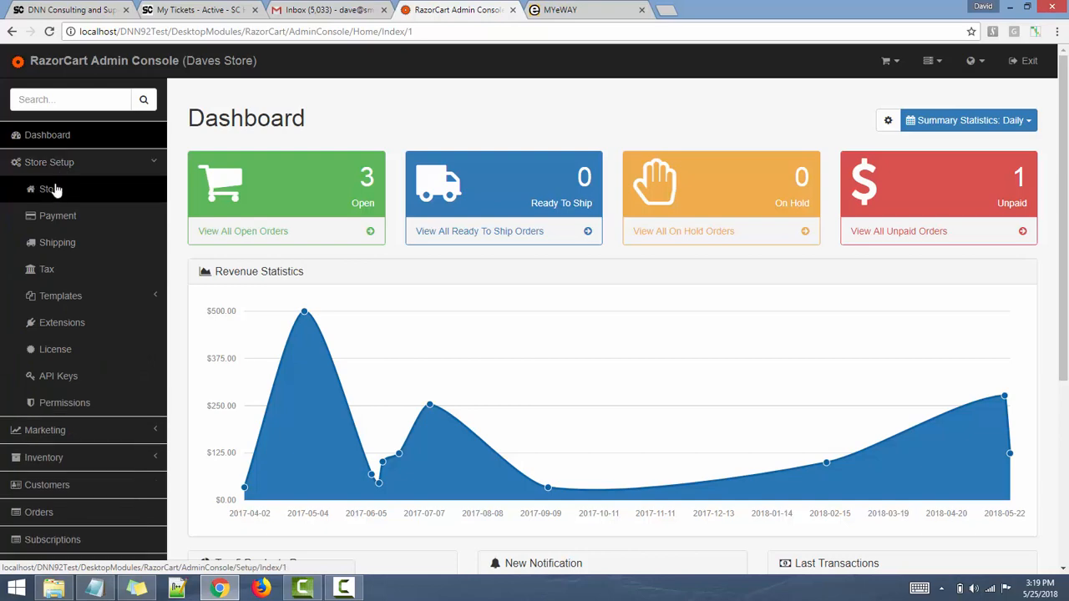
left_click(50, 189)
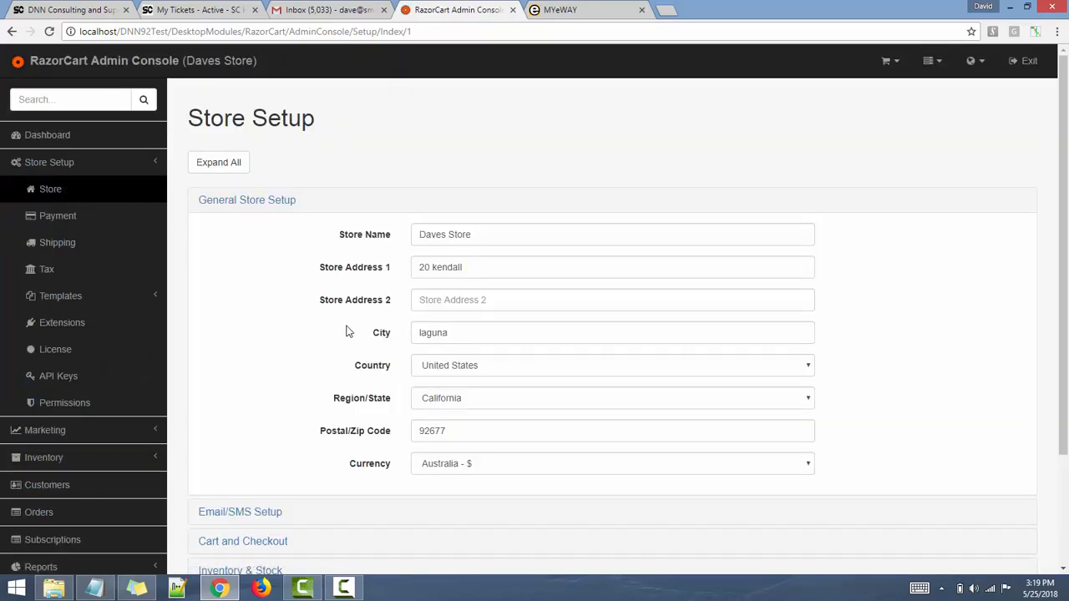
left_click(457, 467)
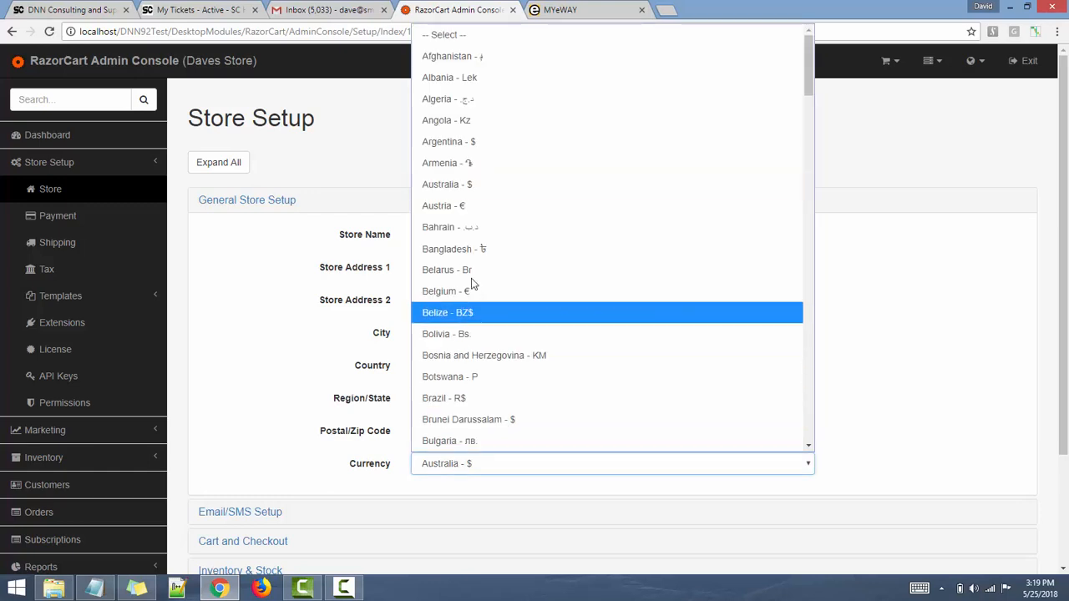
left_click(461, 187)
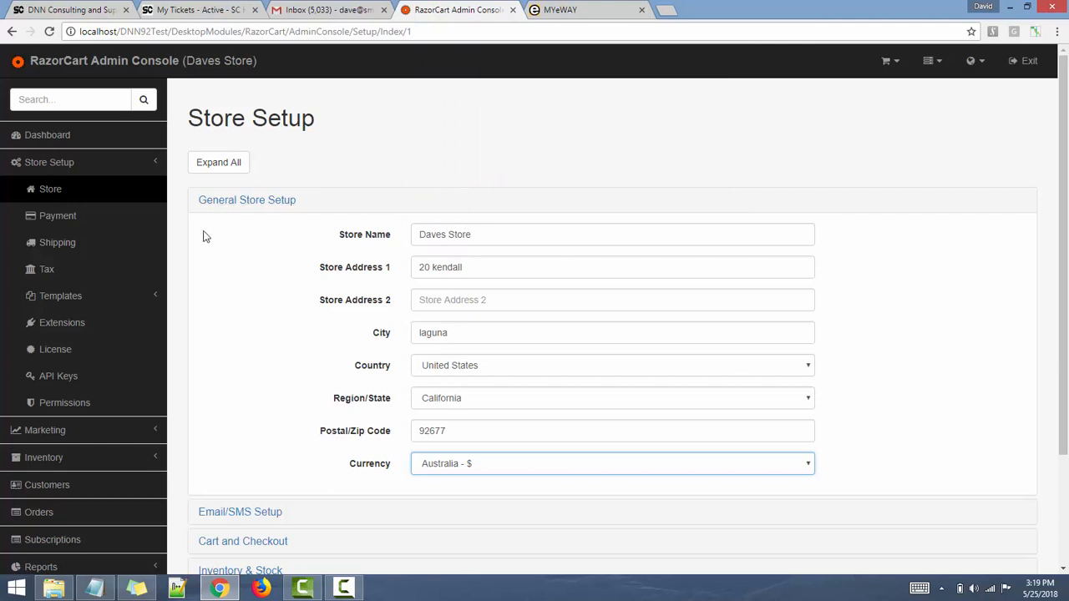
left_click(80, 220)
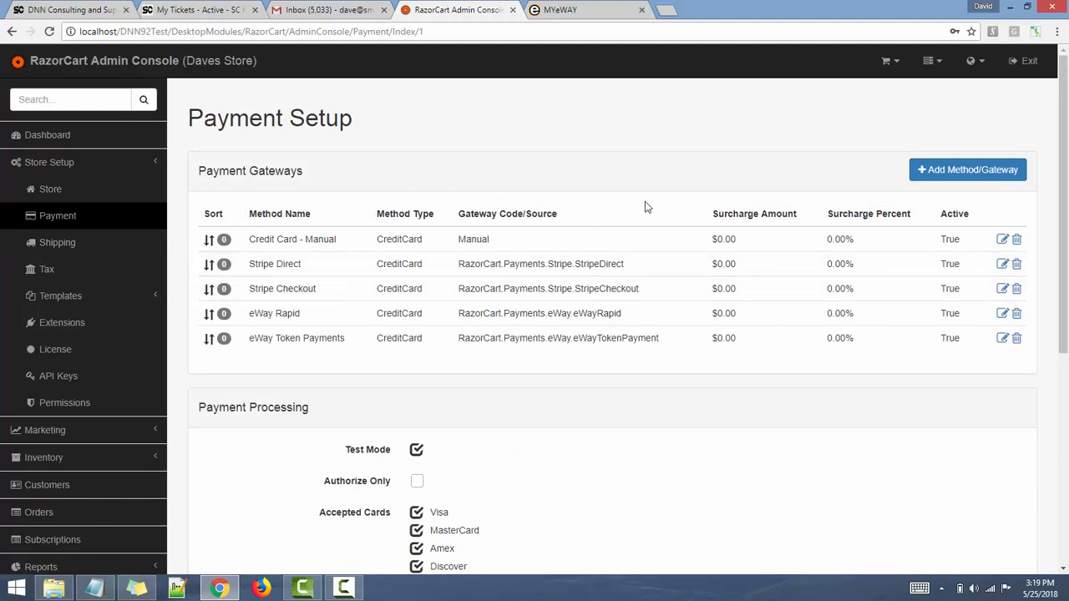
- Start a new payment method, then back out unsaved to the gateway list
left_click(959, 170)
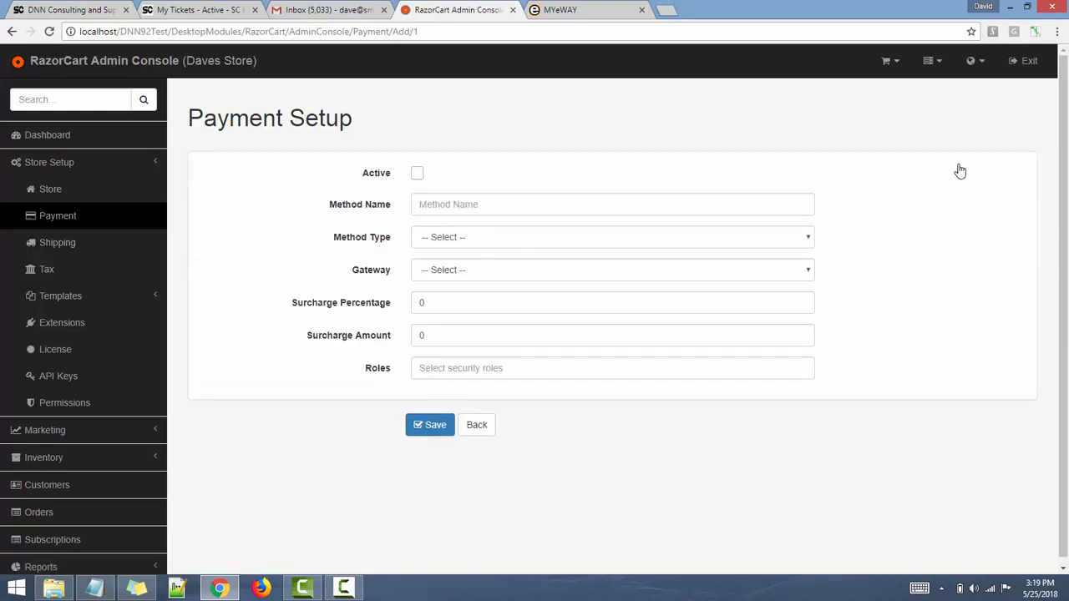
left_click(477, 426)
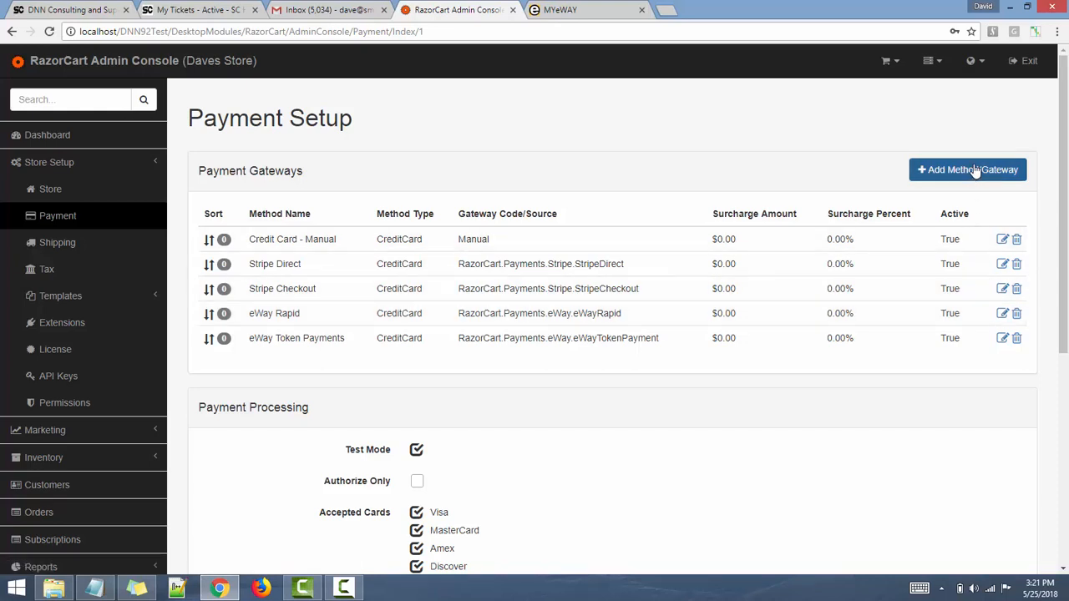
left_click(1002, 315)
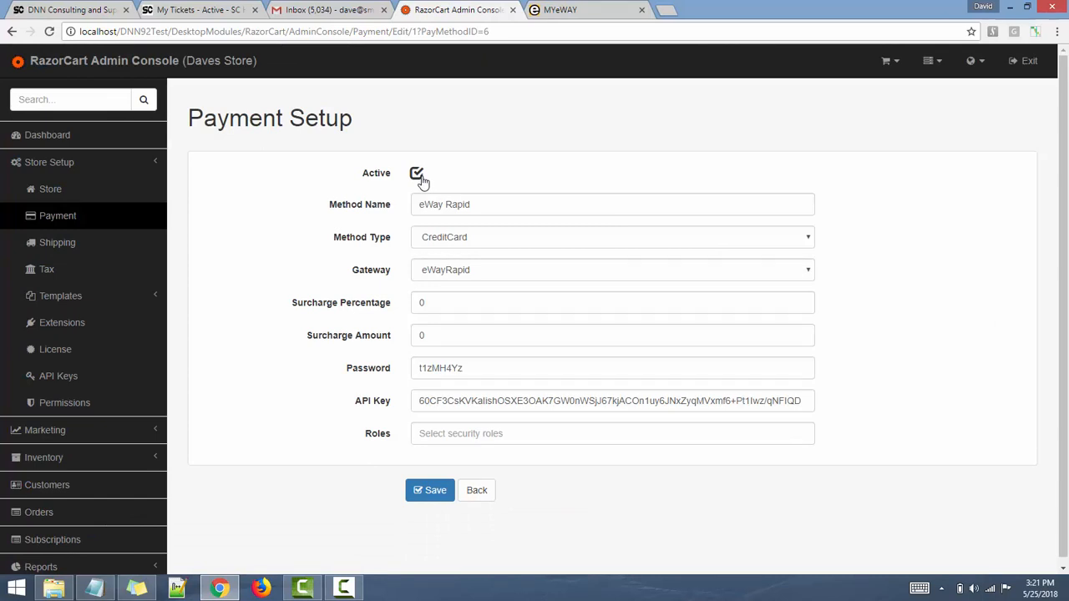
left_click(457, 205)
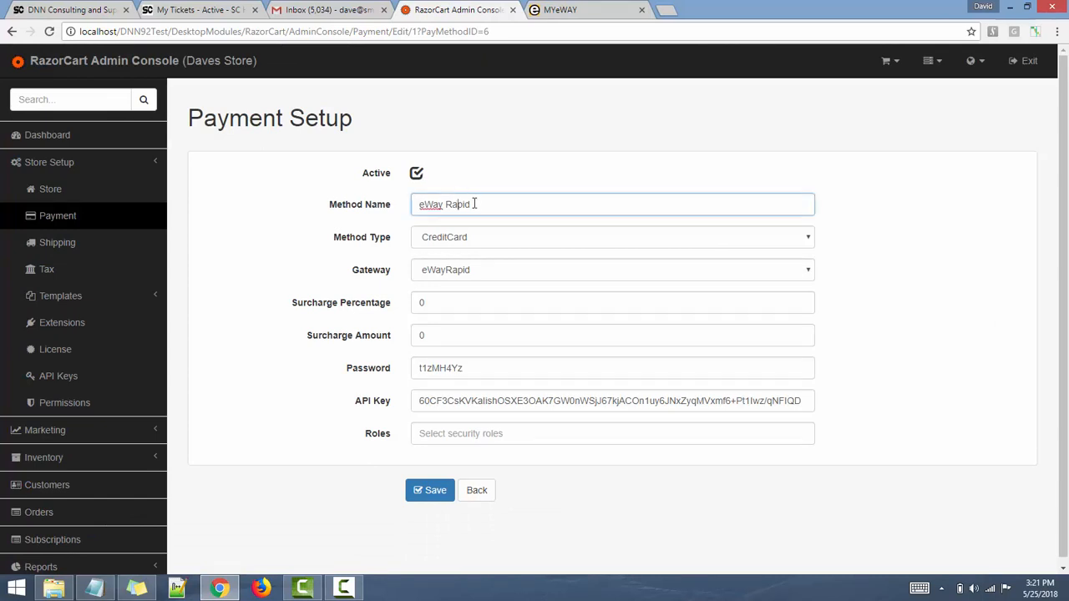
left_click_drag(479, 204, 422, 204)
left_click(424, 242)
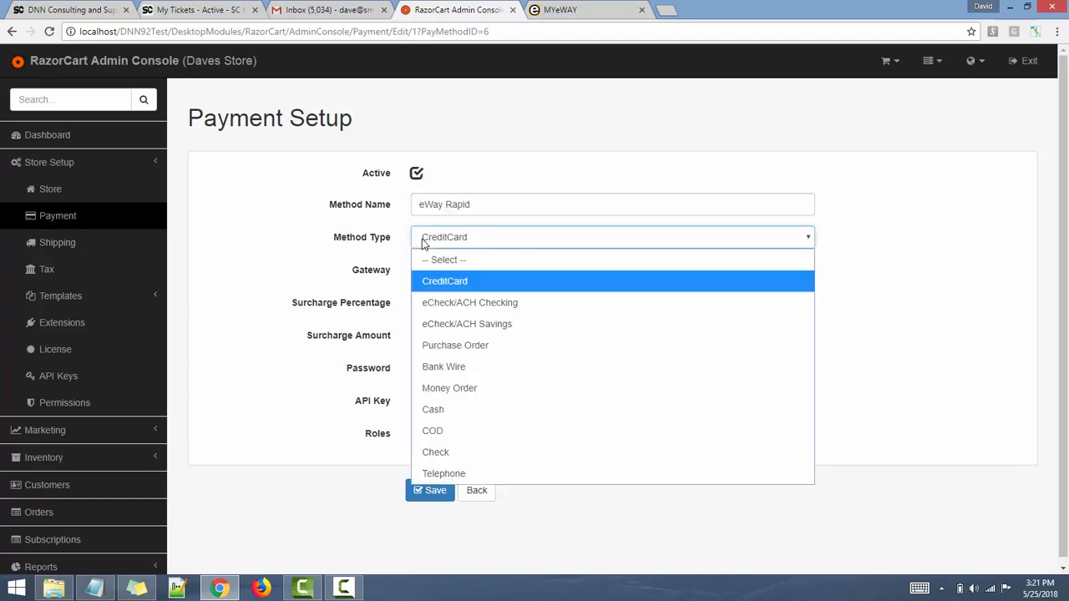
left_click(221, 267)
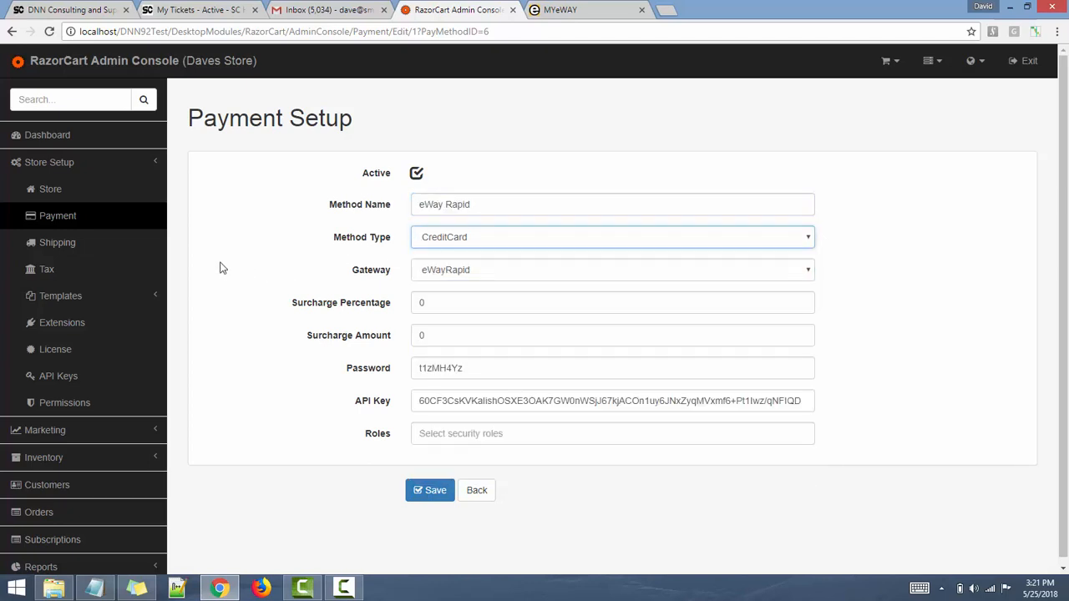
left_click(437, 274)
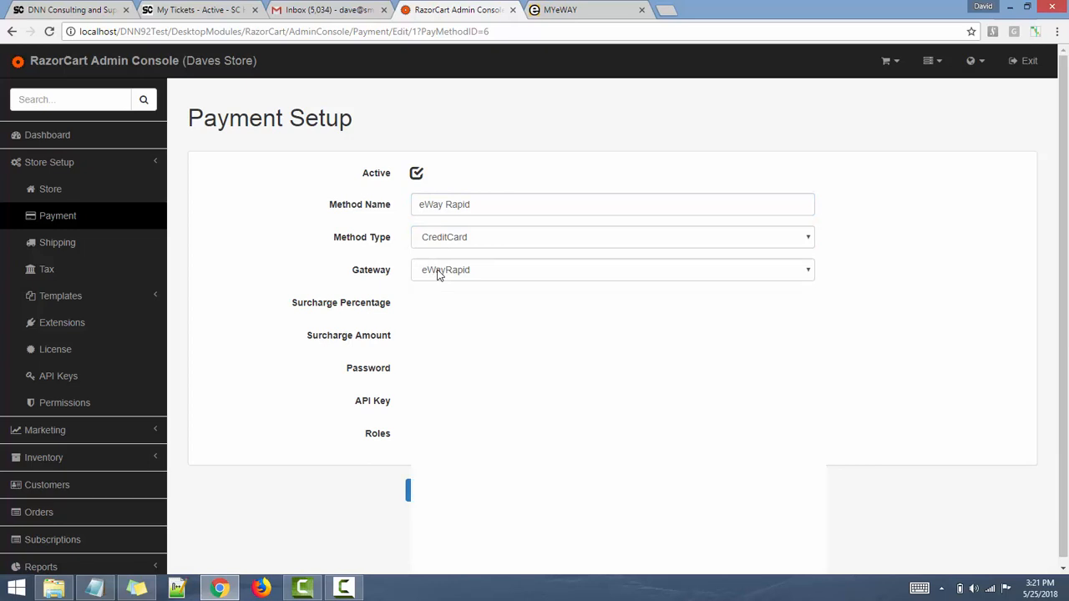
left_click(276, 251)
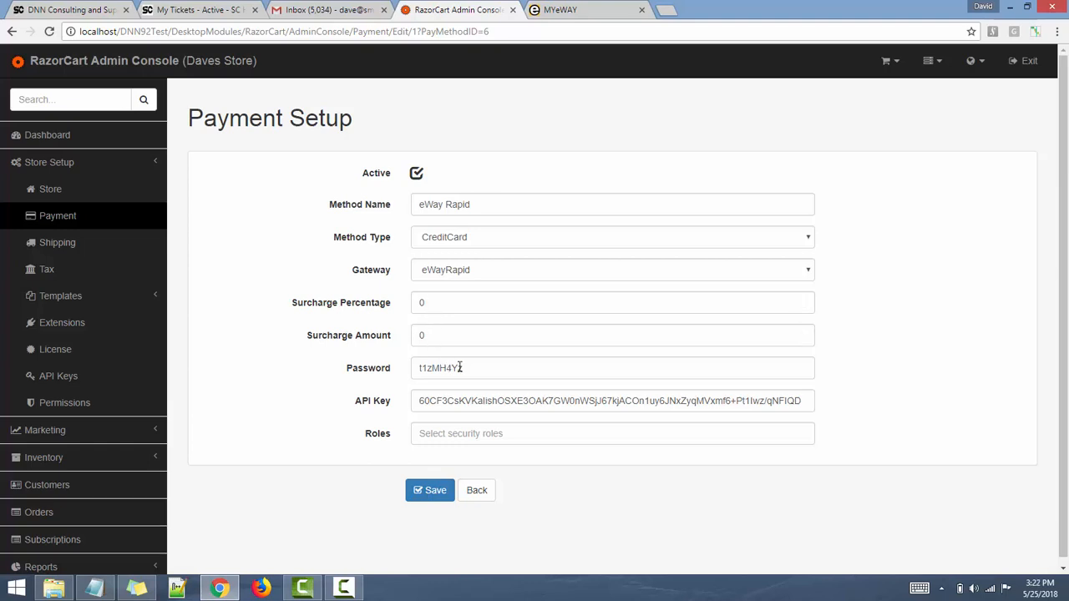
left_click_drag(474, 368, 402, 367)
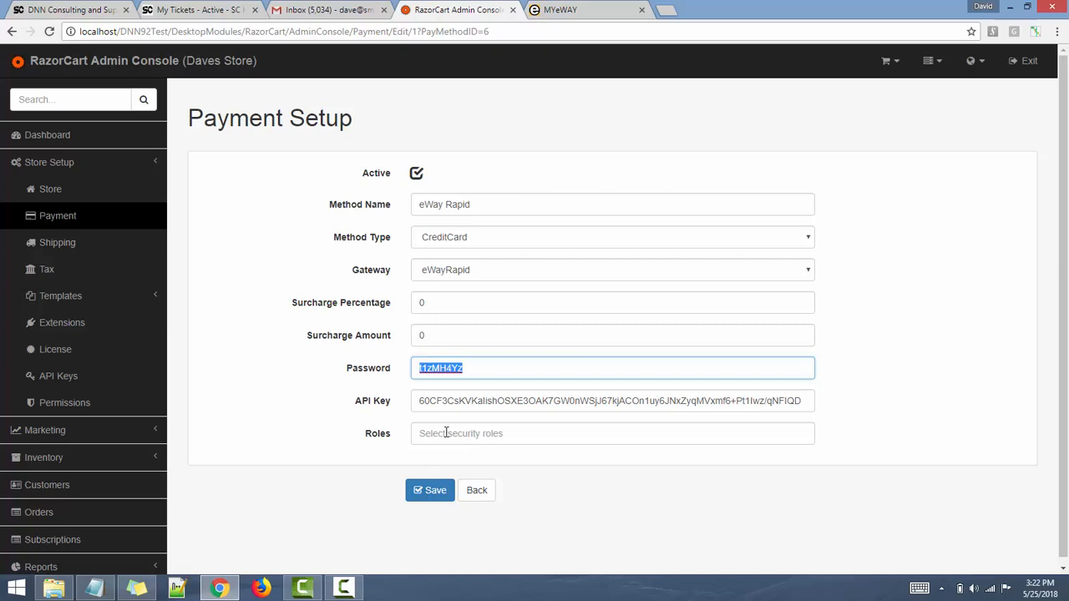
left_click(476, 489)
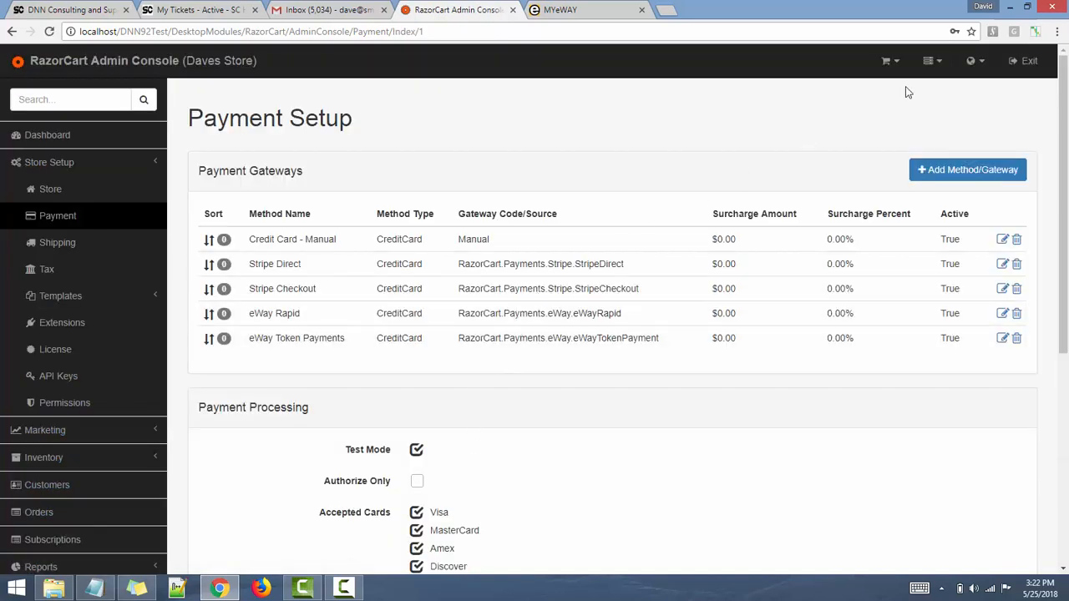
- Return to the website and add Gravity Rush to the cart from the product list
left_click(1031, 65)
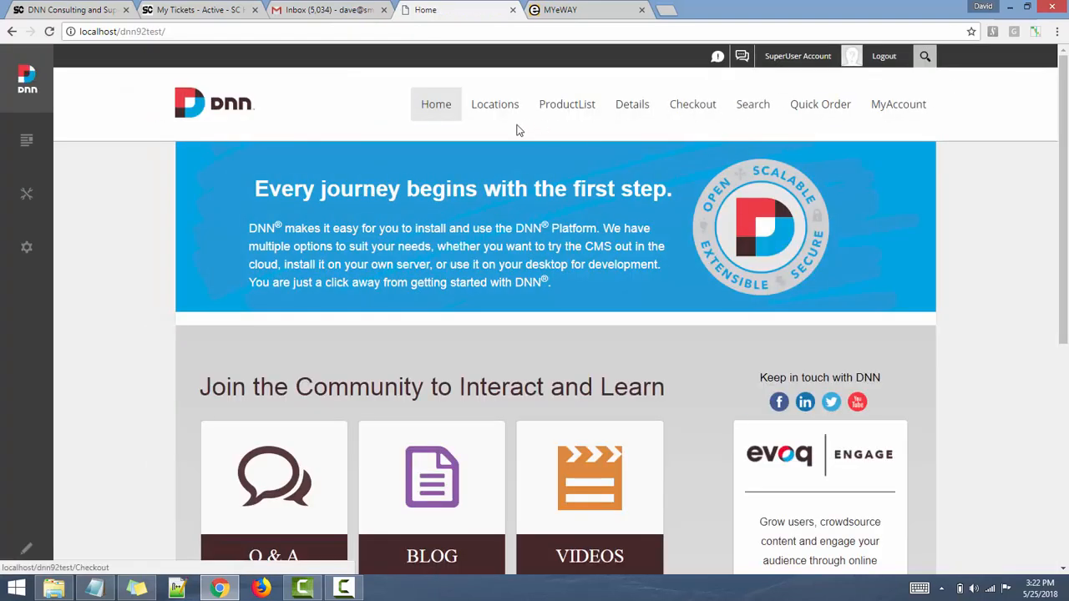
left_click(566, 110)
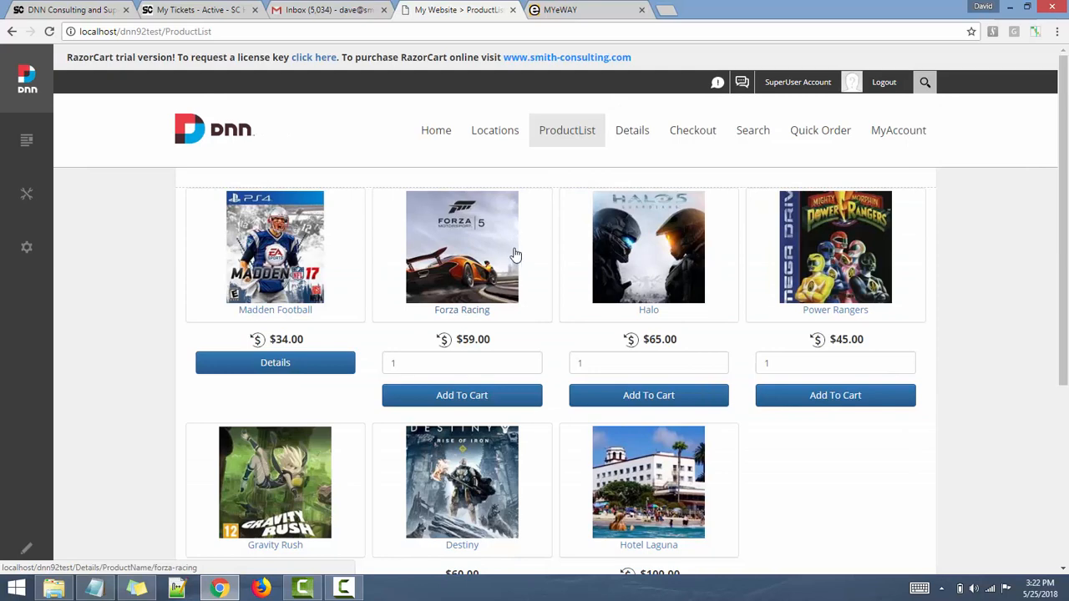
scroll(451, 292, "down", 2)
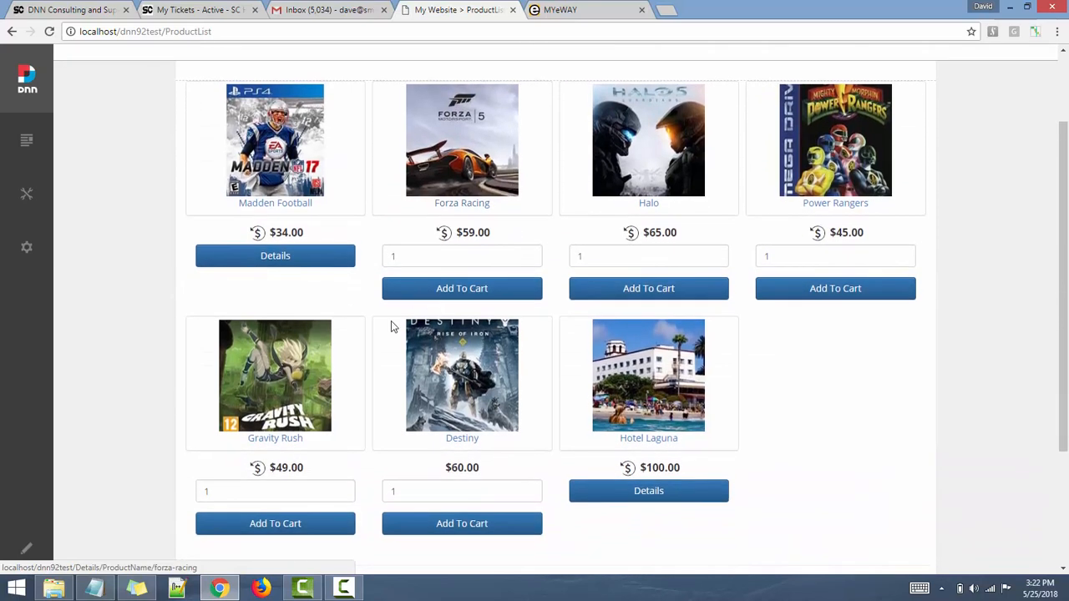
left_click(285, 528)
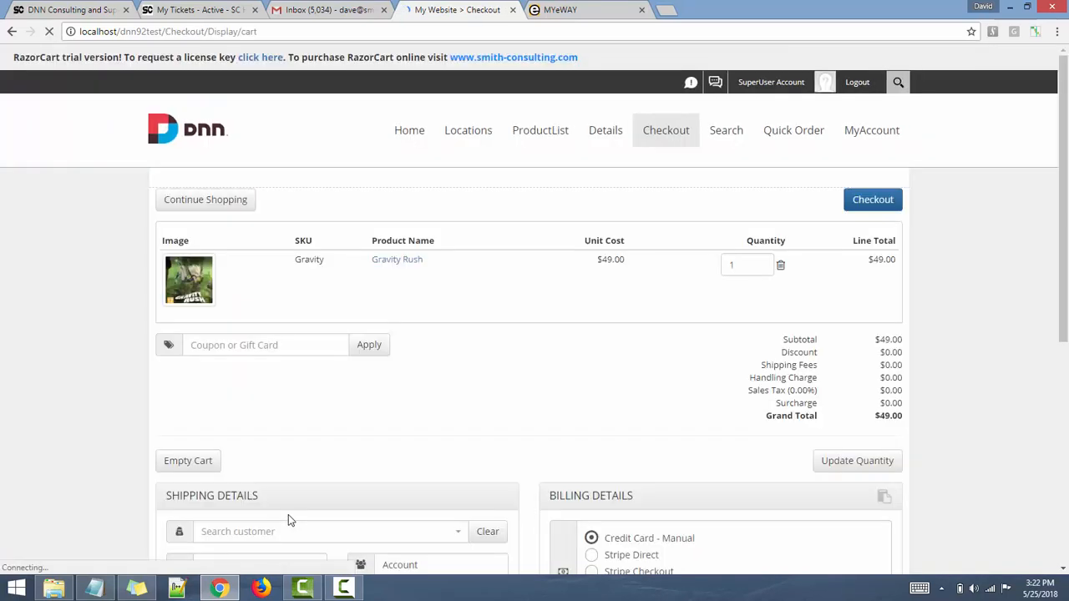
- Select eWay Rapid as the billing payment method at checkout
scroll(345, 428, "down", 2)
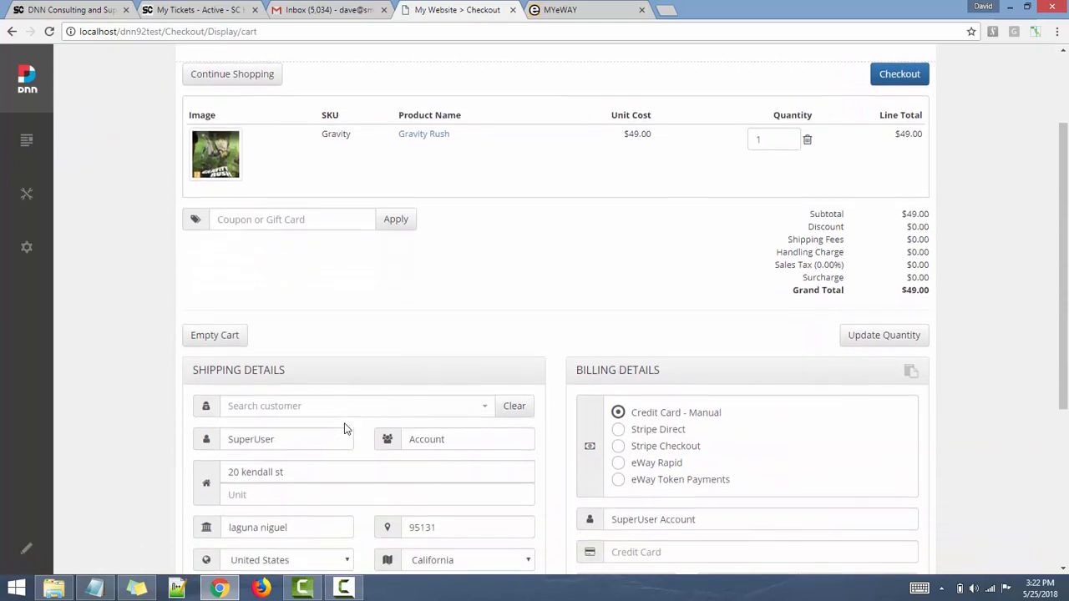
scroll(544, 424, "down", 1)
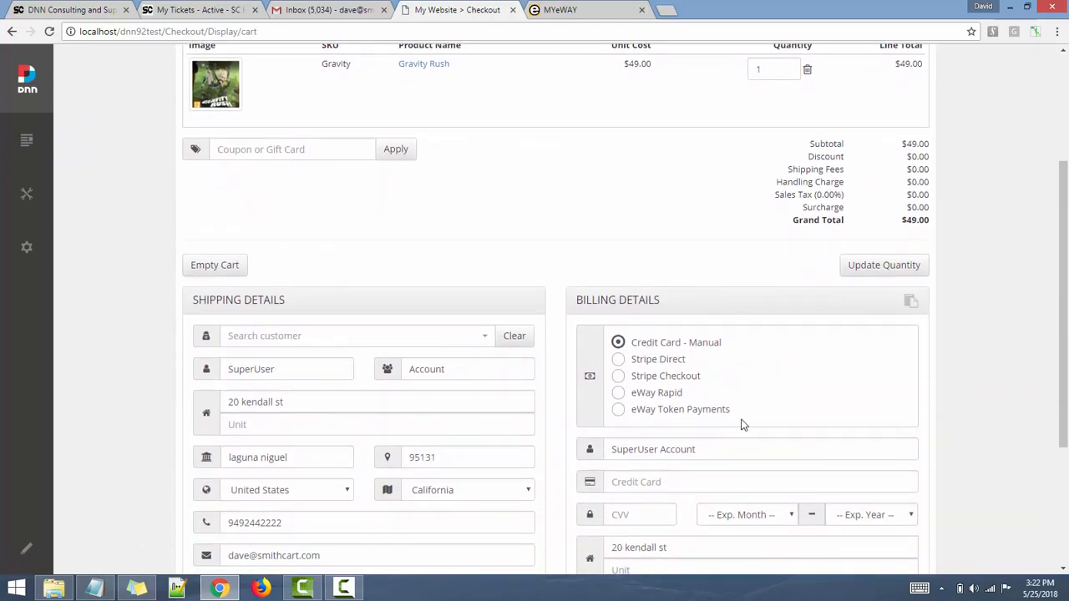
left_click_drag(736, 422, 660, 343)
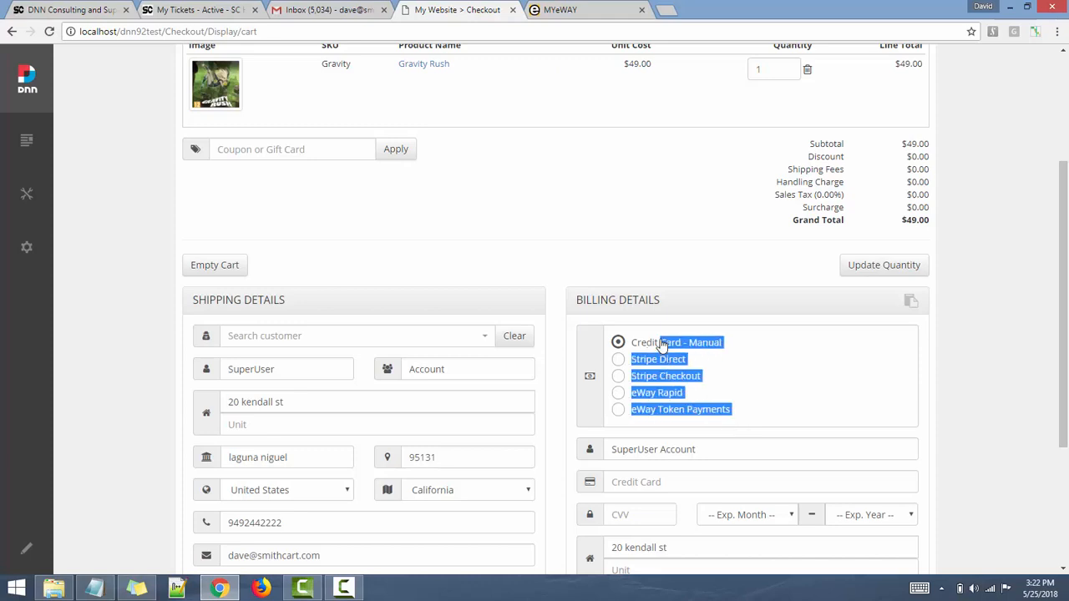
left_click(733, 381)
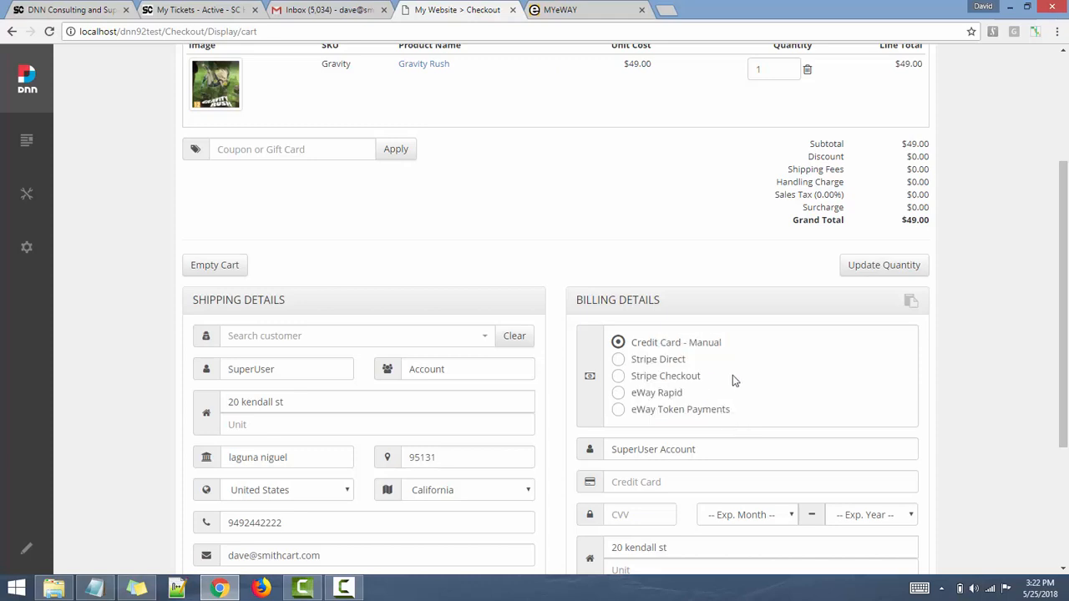
left_click(620, 396)
- Enter the test card number, CVV 123 and expiry 03 March 2020
scroll(762, 428, "down", 1)
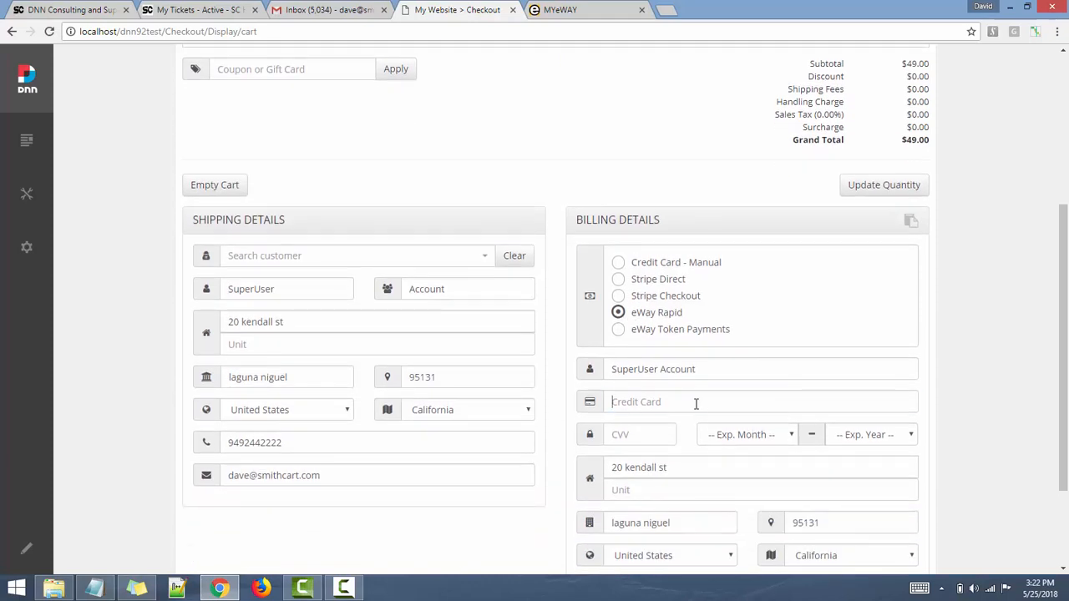
type("40128")
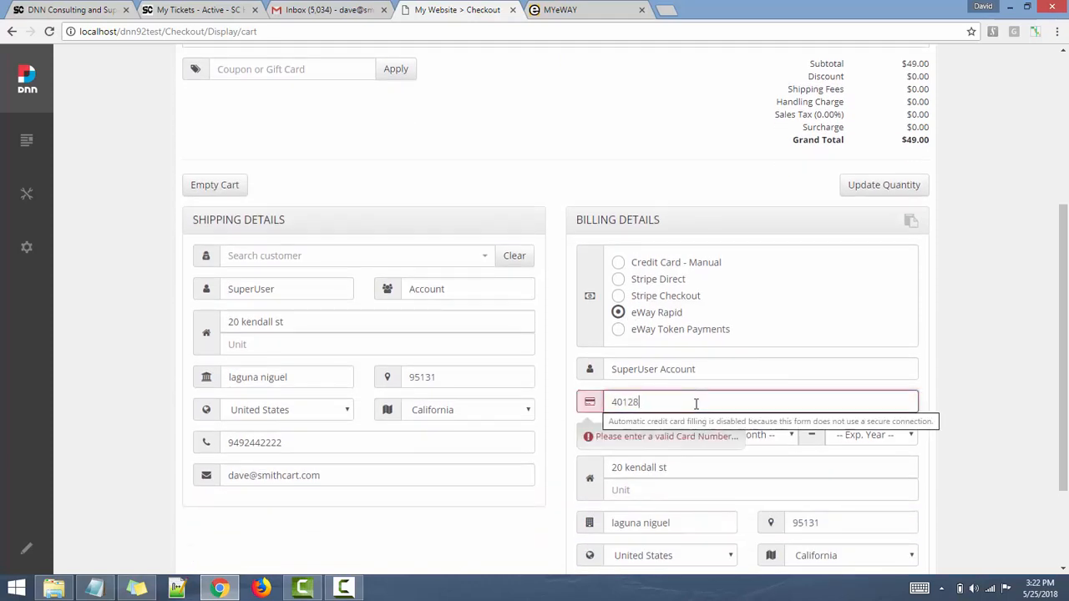
type("88888881881")
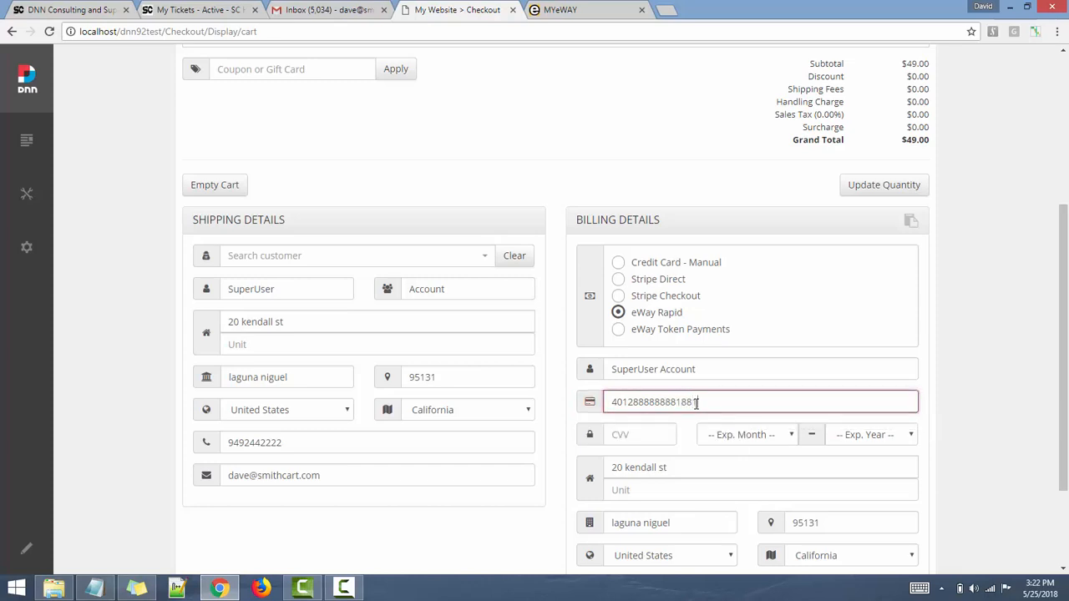
key("Tab")
type("123")
key("Tab")
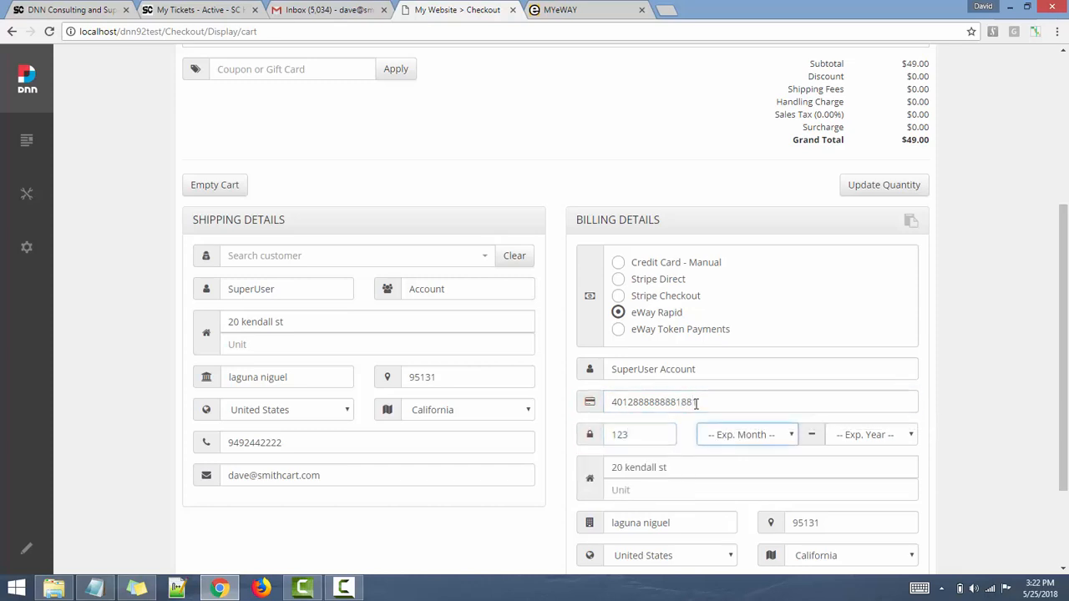
key("Down")
key("Down")
key("Down")
key("Tab")
key("Down")
key("Down")
key("Down")
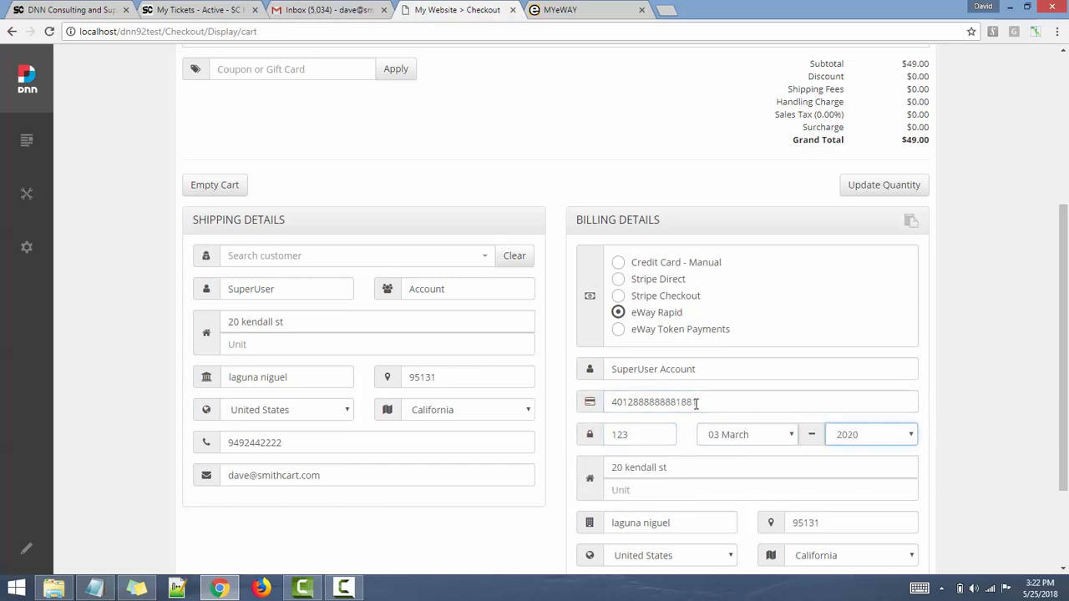
scroll(696, 403, "down", 3)
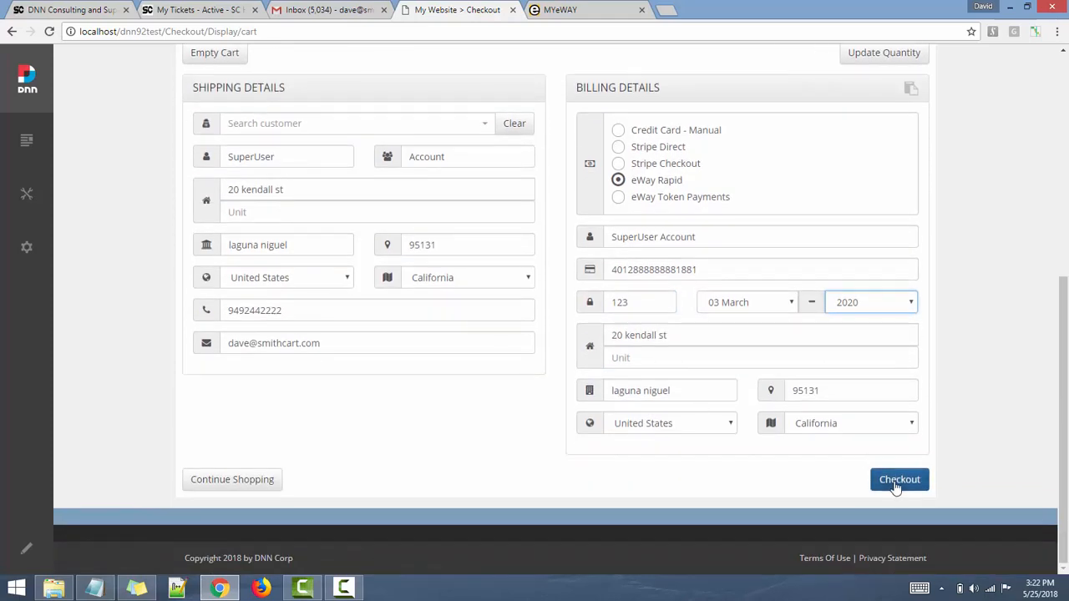
- Check out and place the Gravity Rush order, then switch to MYeWAY
left_click(898, 481)
scroll(840, 325, "up", 3)
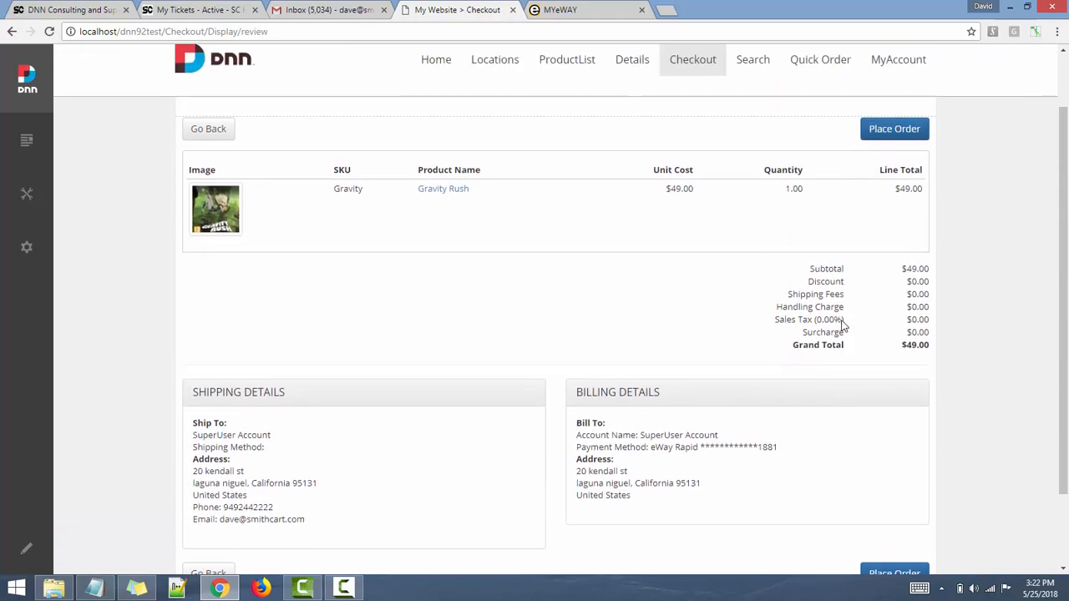
left_click(895, 151)
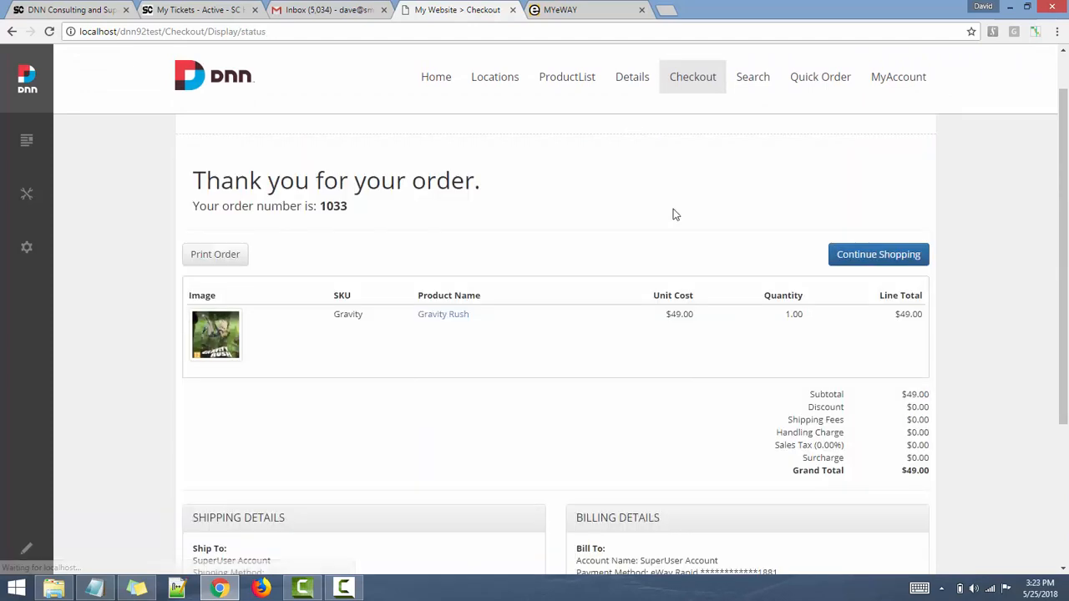
left_click(577, 9)
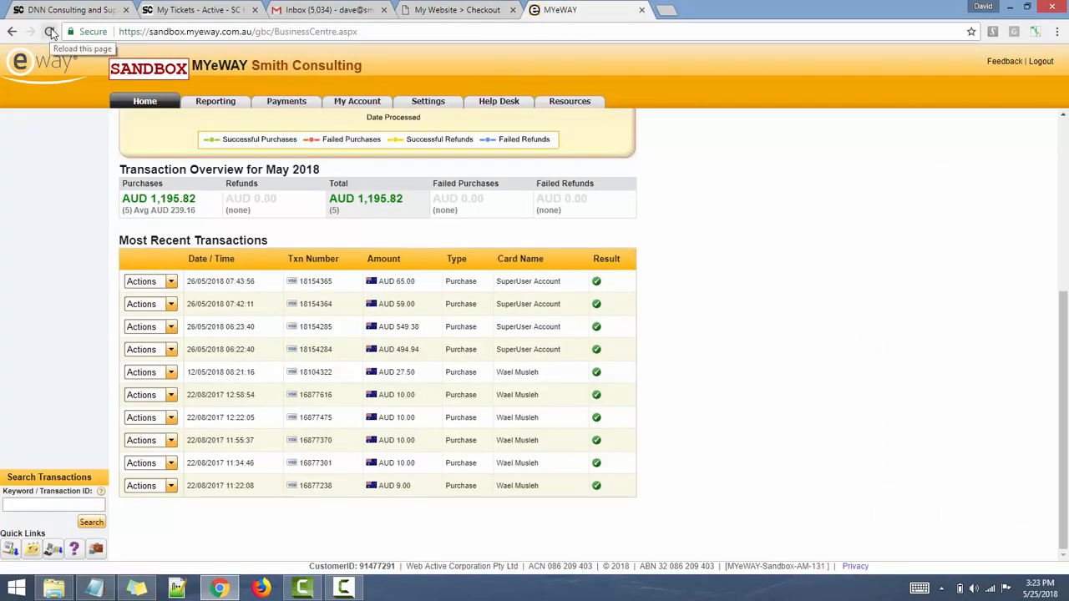
- Reload MYeWAY, log back in and open the newest AUD 49.00 transaction, then return to checkout
left_click(51, 31)
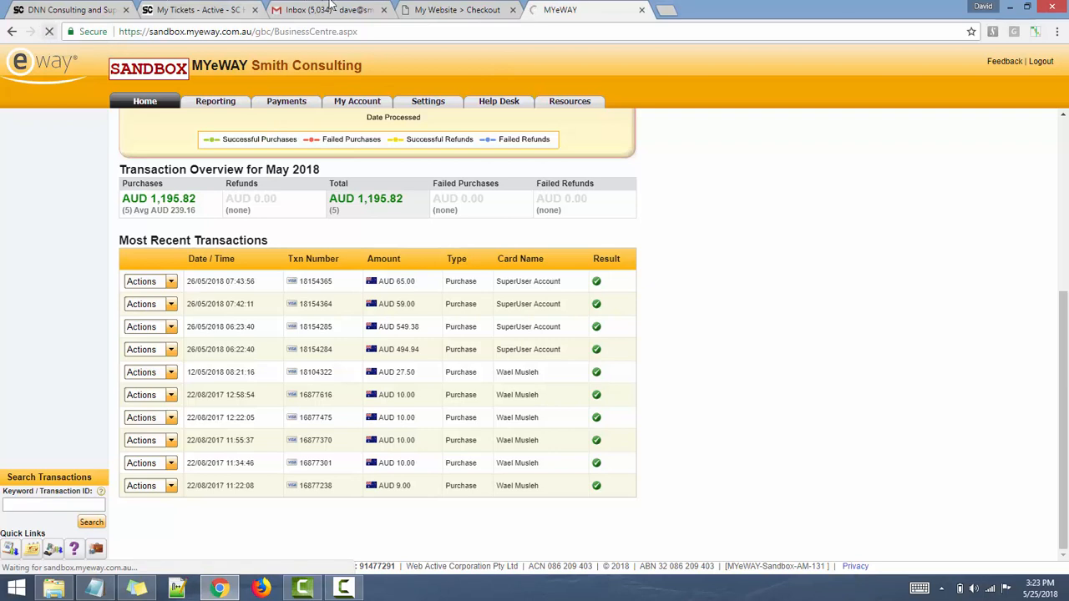
left_click(447, 6)
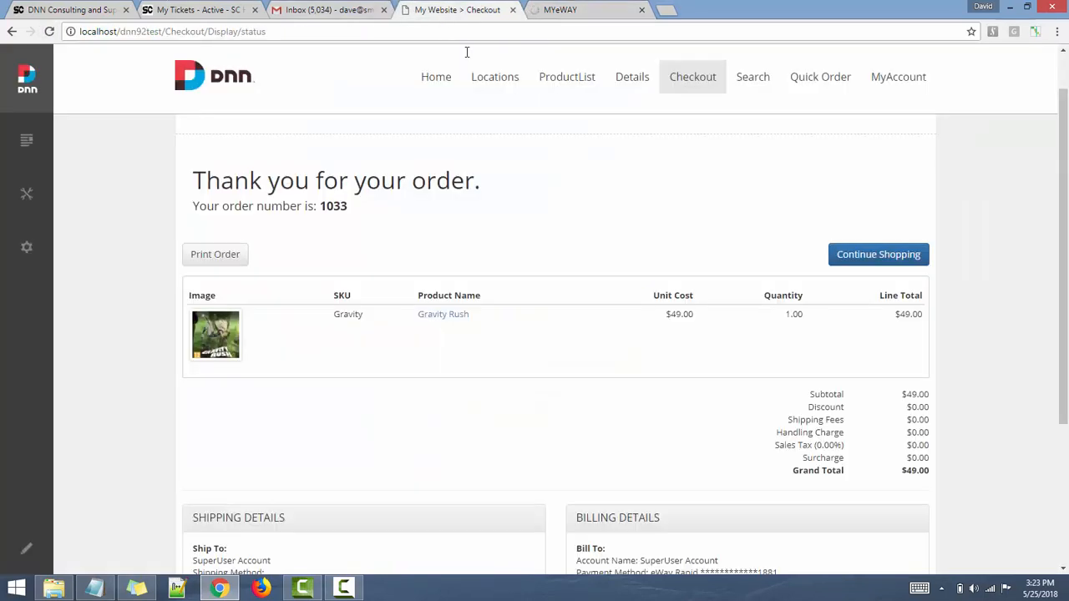
left_click(570, 10)
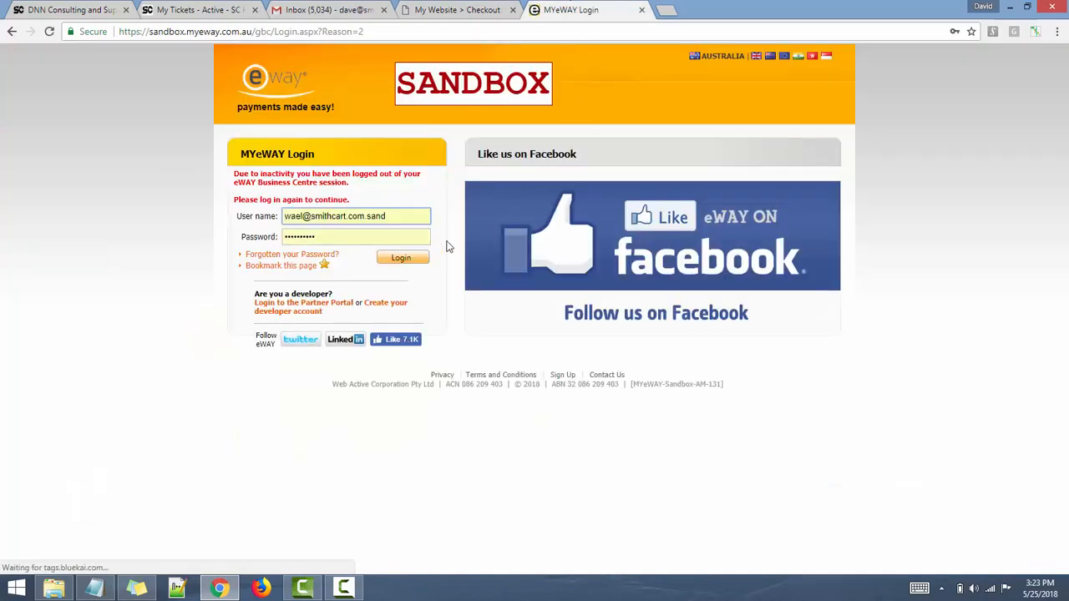
left_click(401, 258)
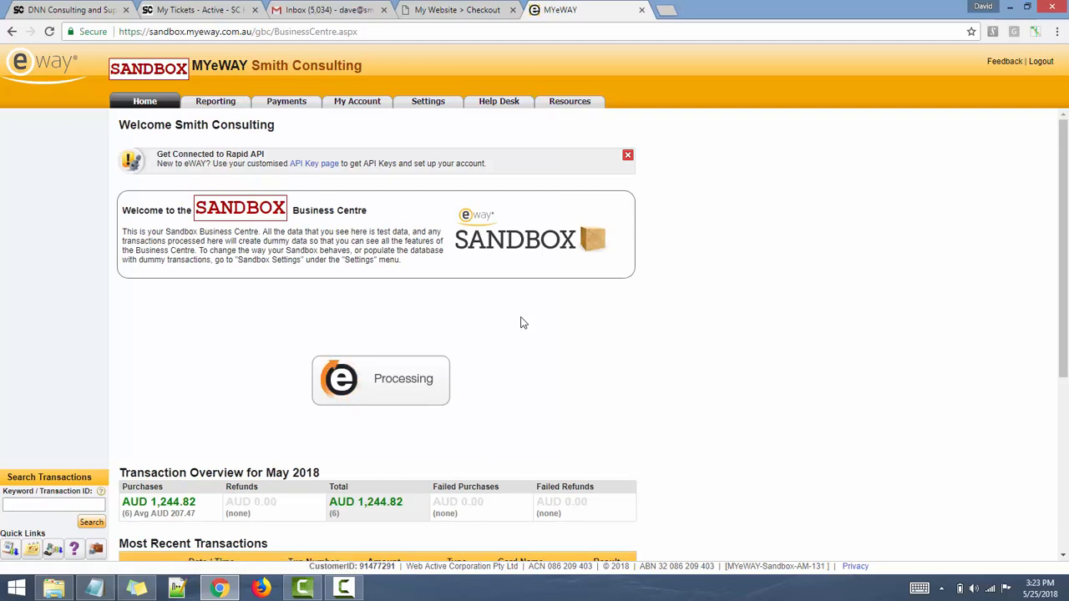
scroll(522, 322, "down", 1)
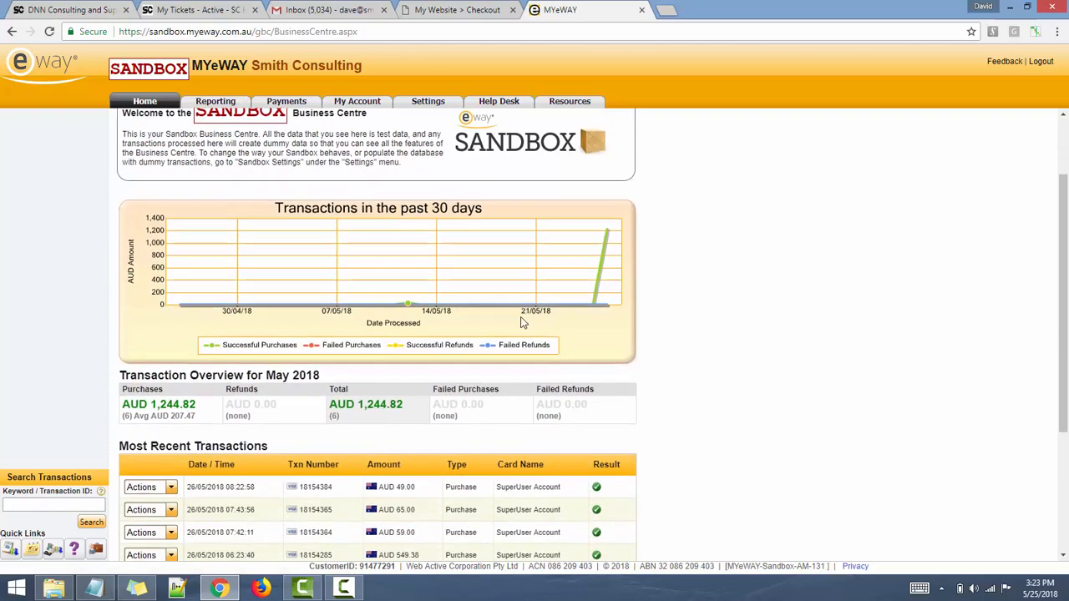
scroll(523, 323, "down", 1)
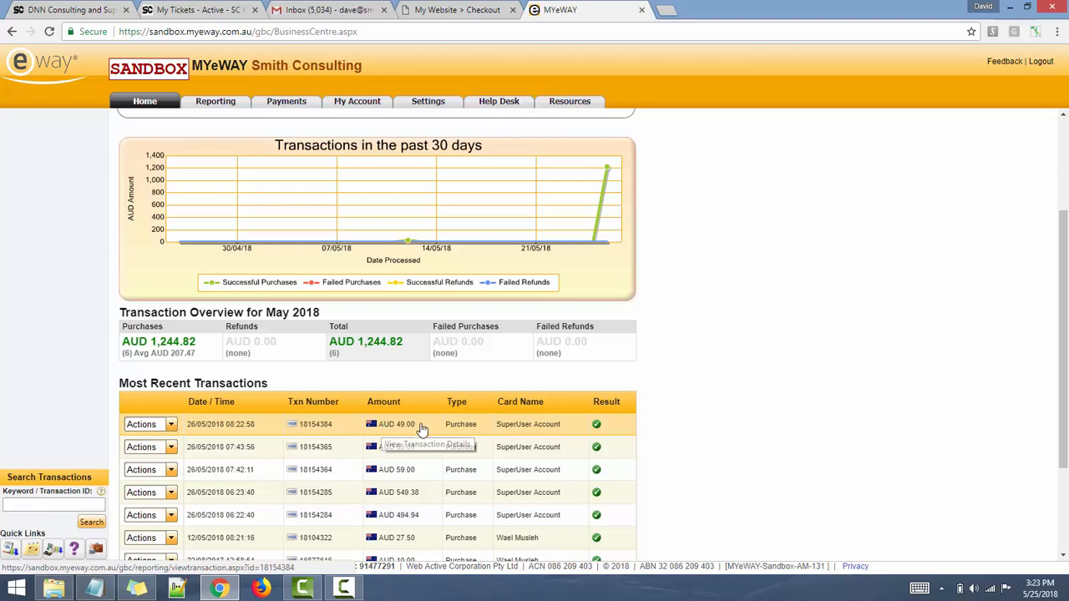
left_click(398, 425)
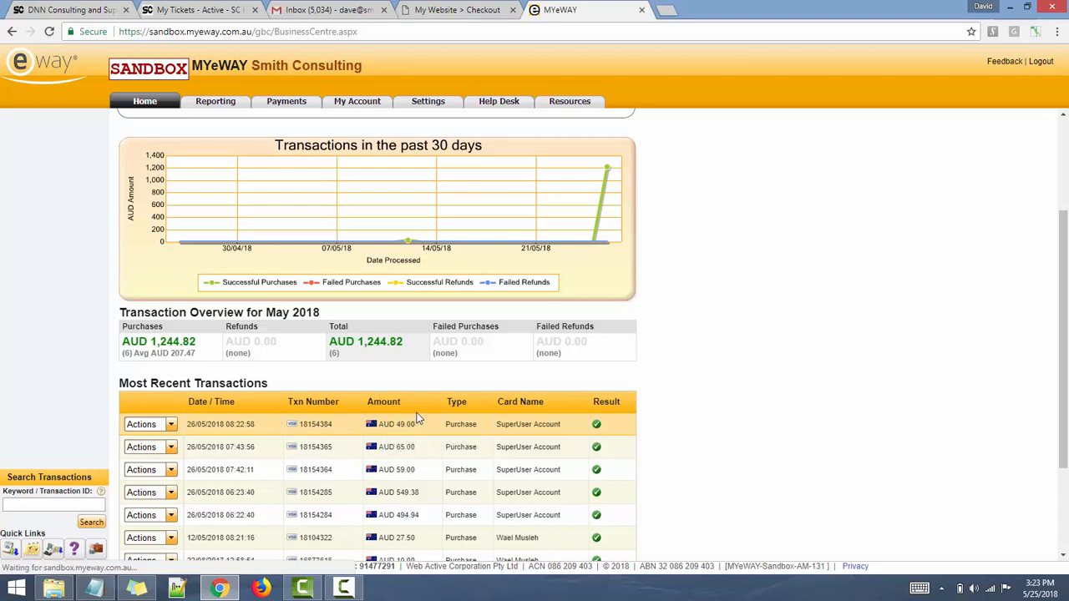
left_click(438, 9)
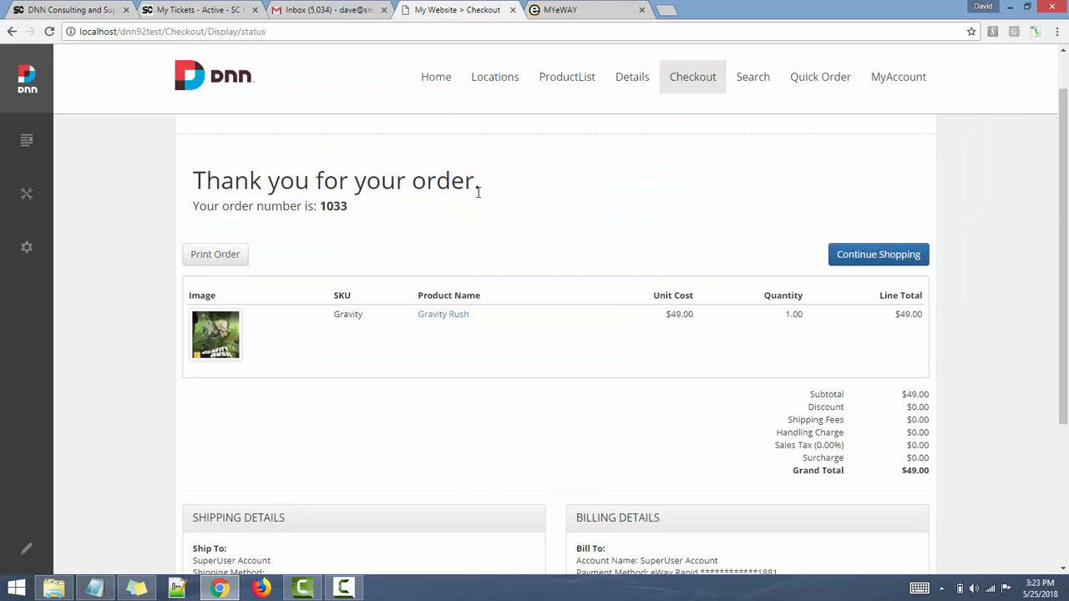
- Re-enter the RazorCart Admin Console and open Daves Store's Payment Setup page
left_click(557, 76)
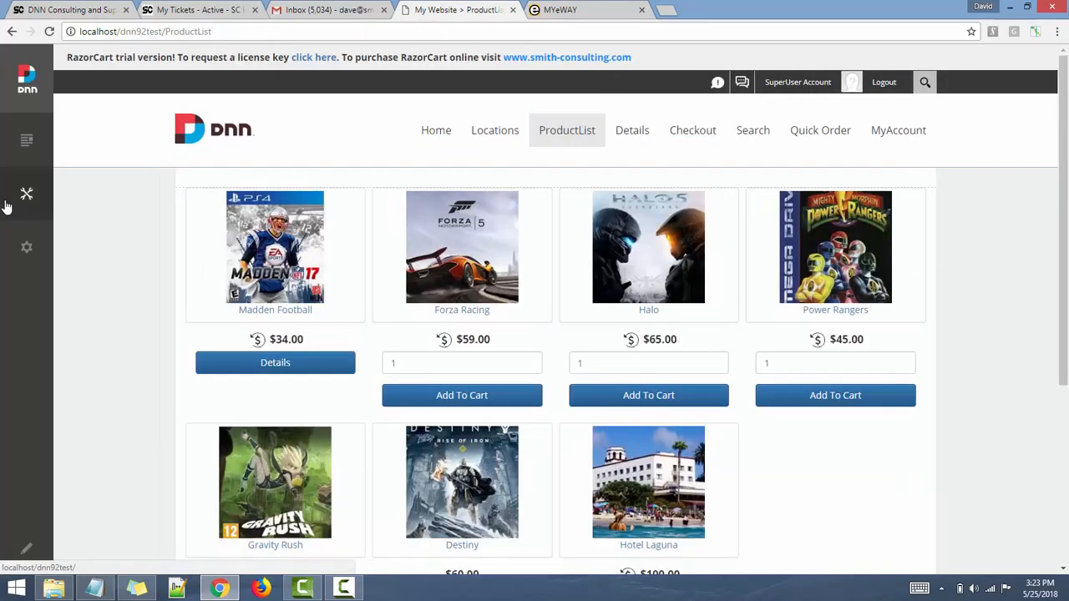
left_click(26, 195)
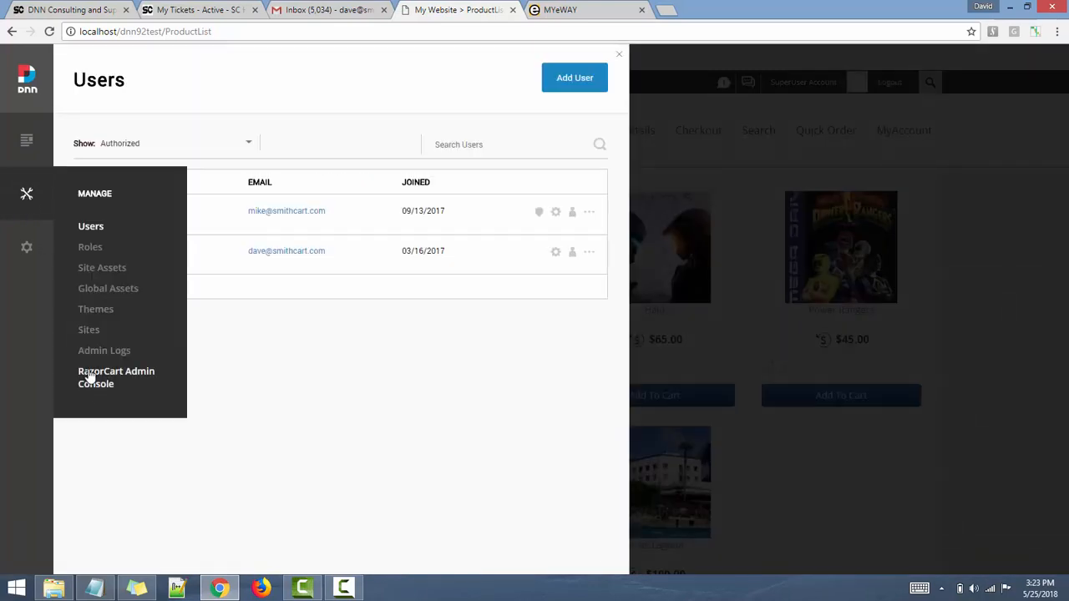
left_click(89, 378)
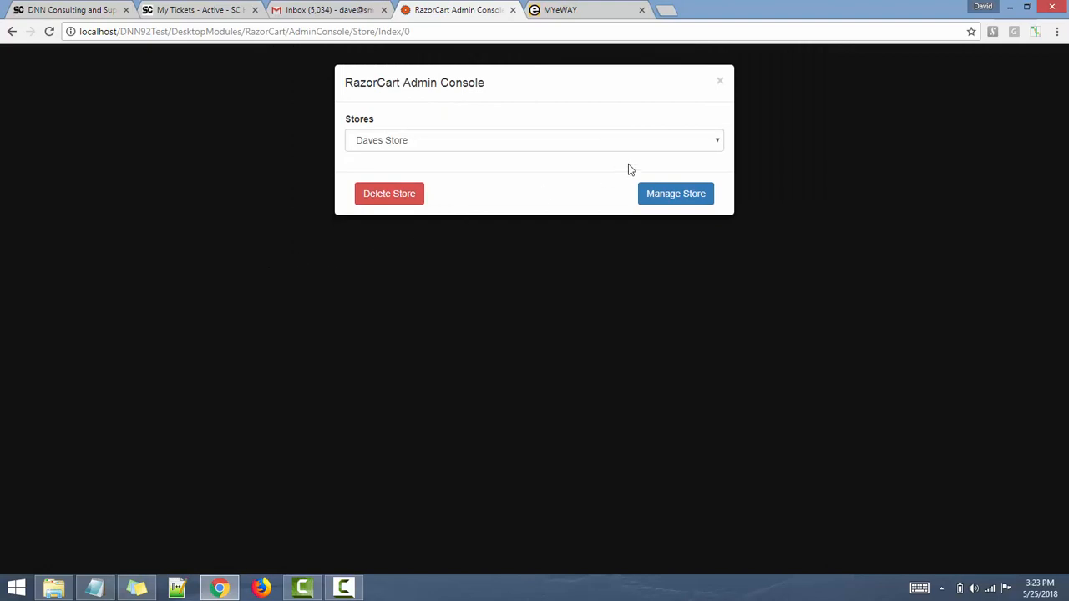
left_click(683, 196)
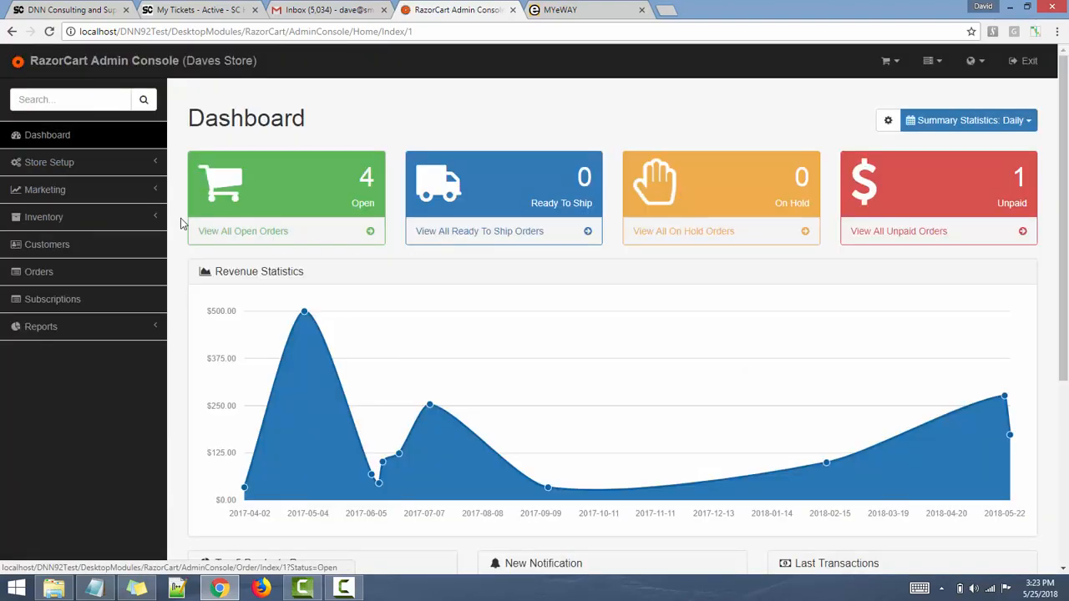
left_click(72, 168)
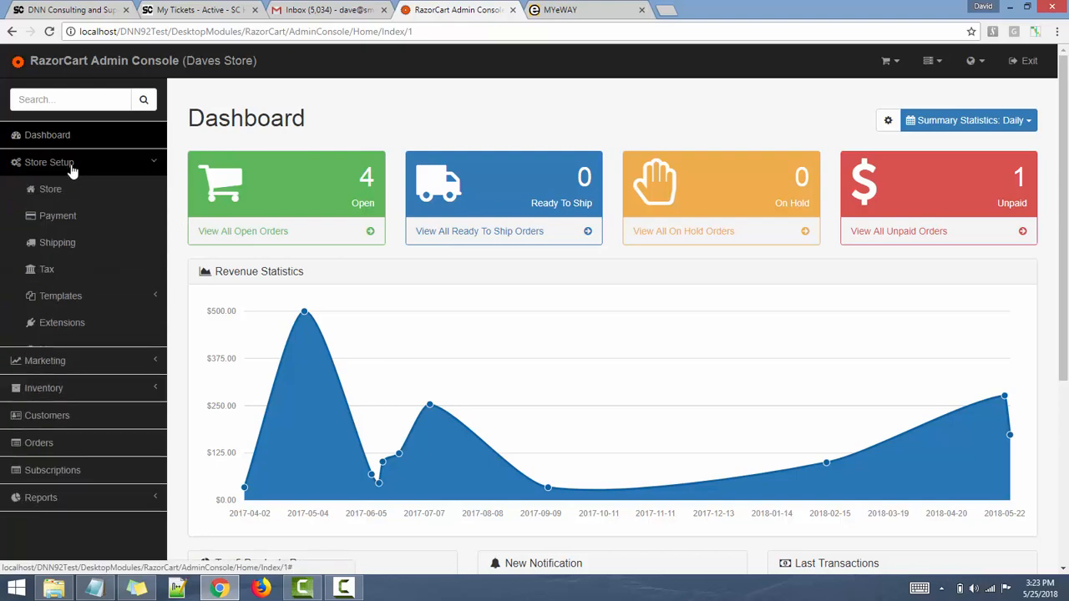
left_click(65, 219)
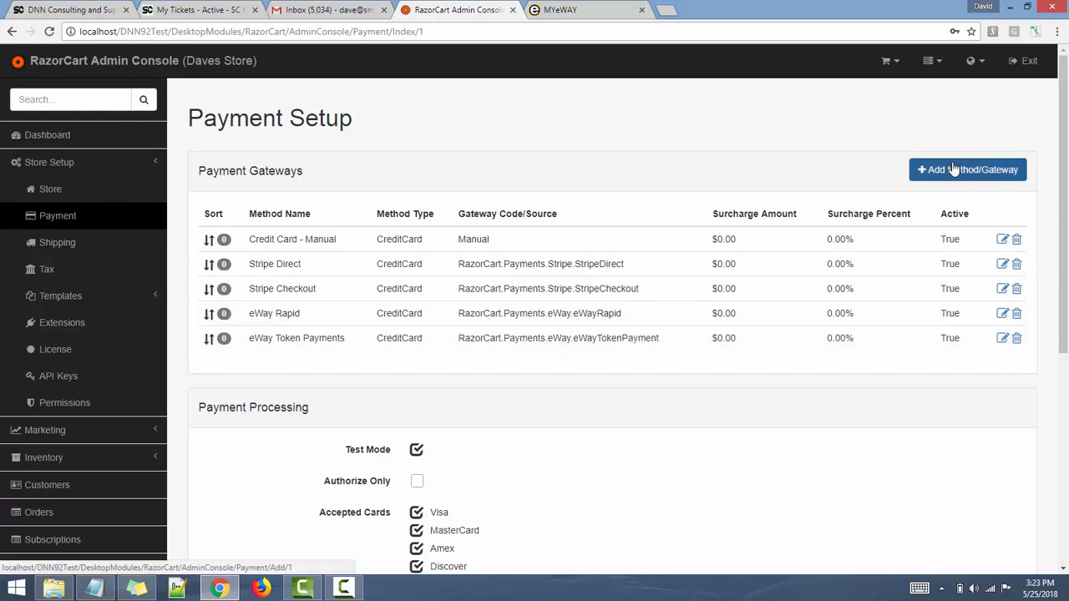
- Review the eWay Token Payments settings and encryption key unsaved, then exit to the site
left_click(1002, 339)
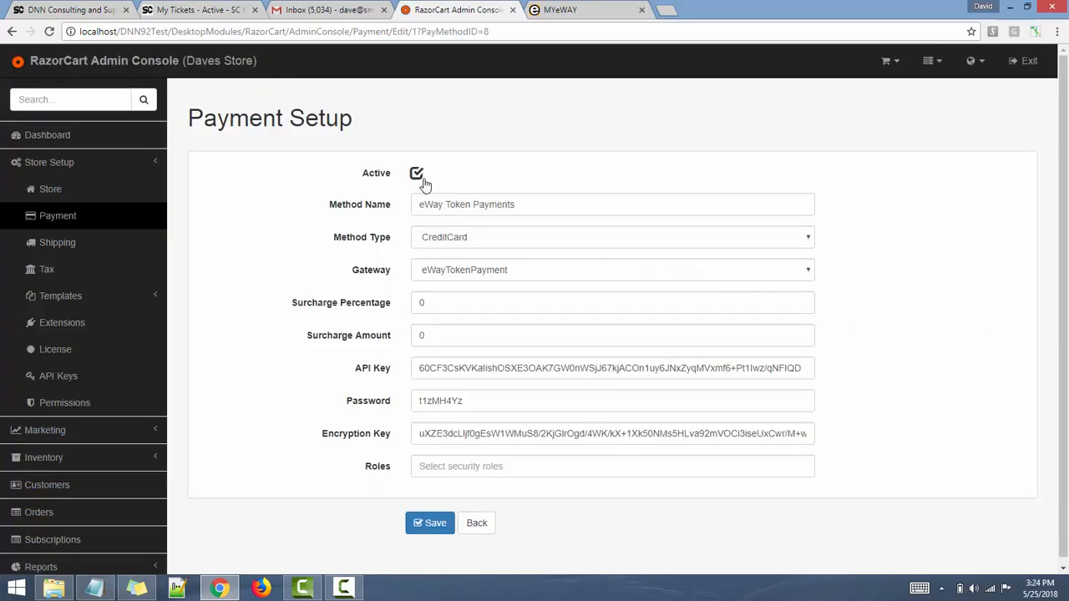
left_click_drag(527, 203, 396, 208)
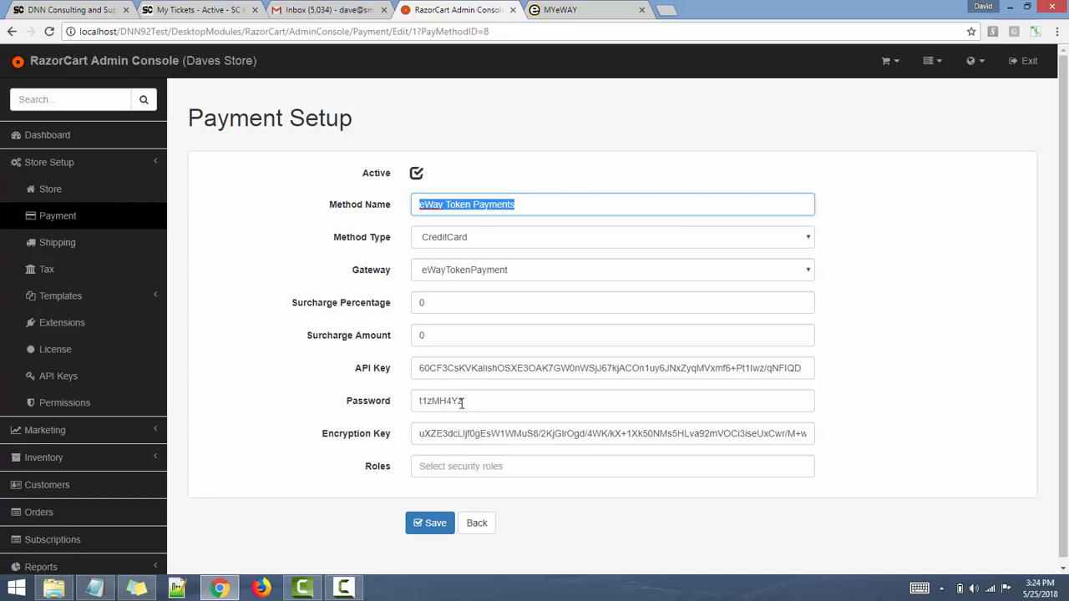
left_click(462, 433)
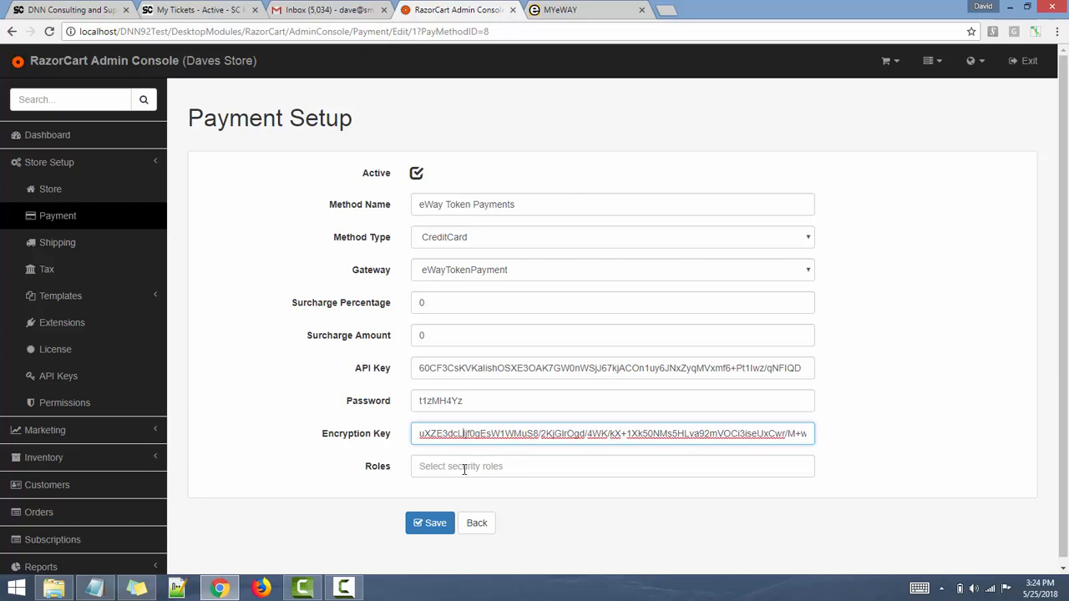
left_click(477, 523)
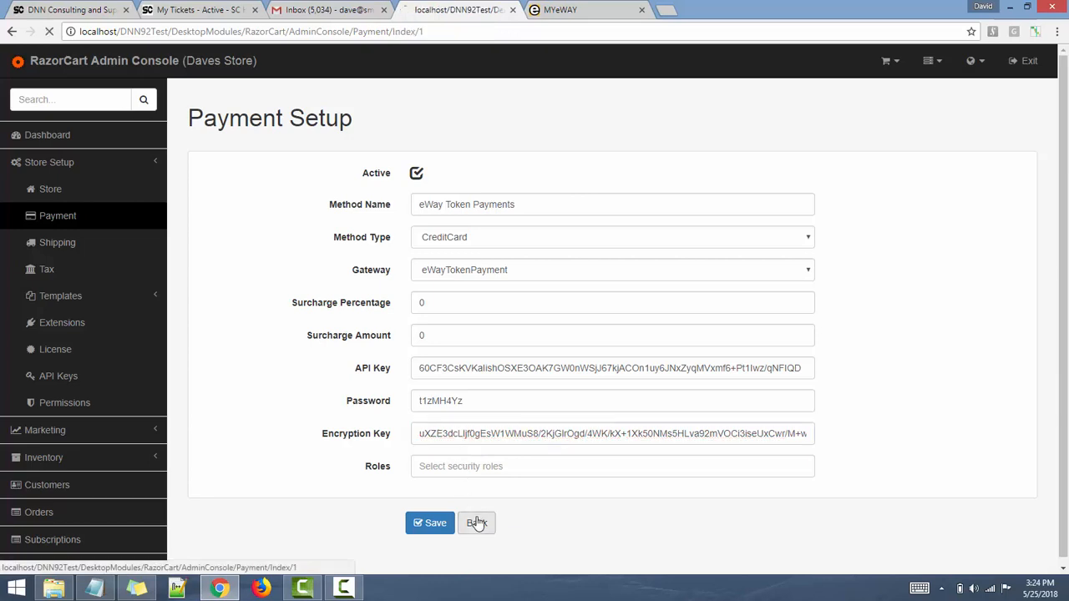
left_click(1024, 60)
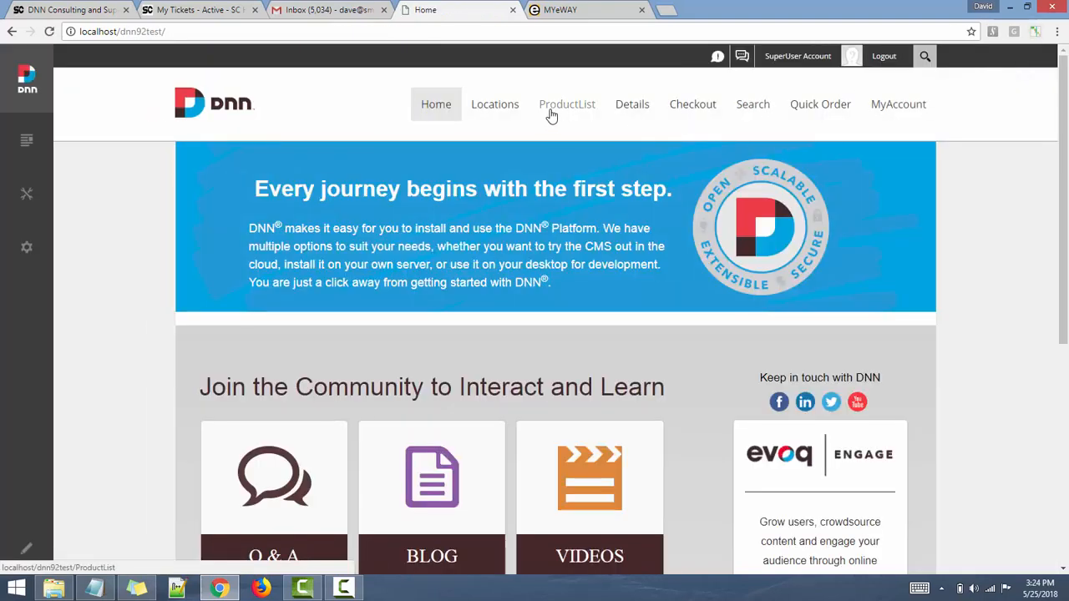
- Add Destiny to the cart and choose eWay Token Payments as the payment method
left_click(552, 114)
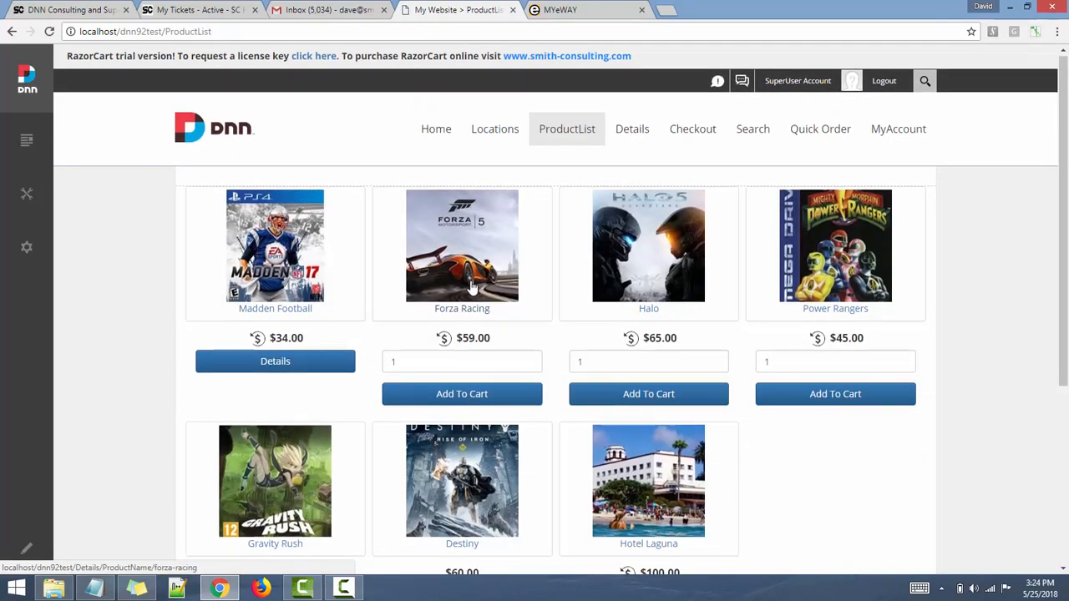
scroll(471, 286, "down", 2)
left_click(468, 493)
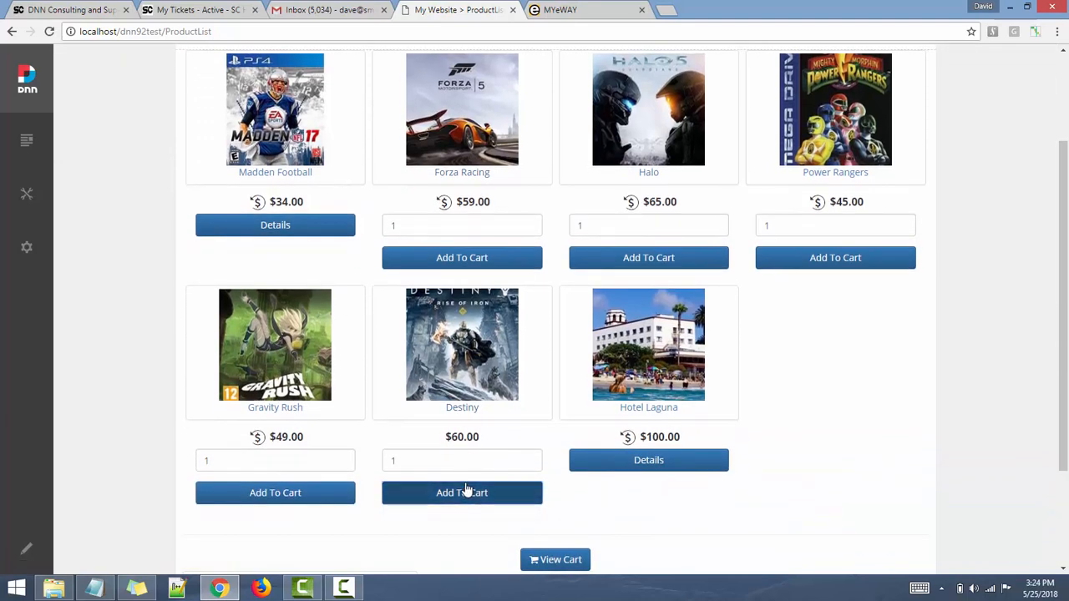
scroll(466, 489, "down", 2)
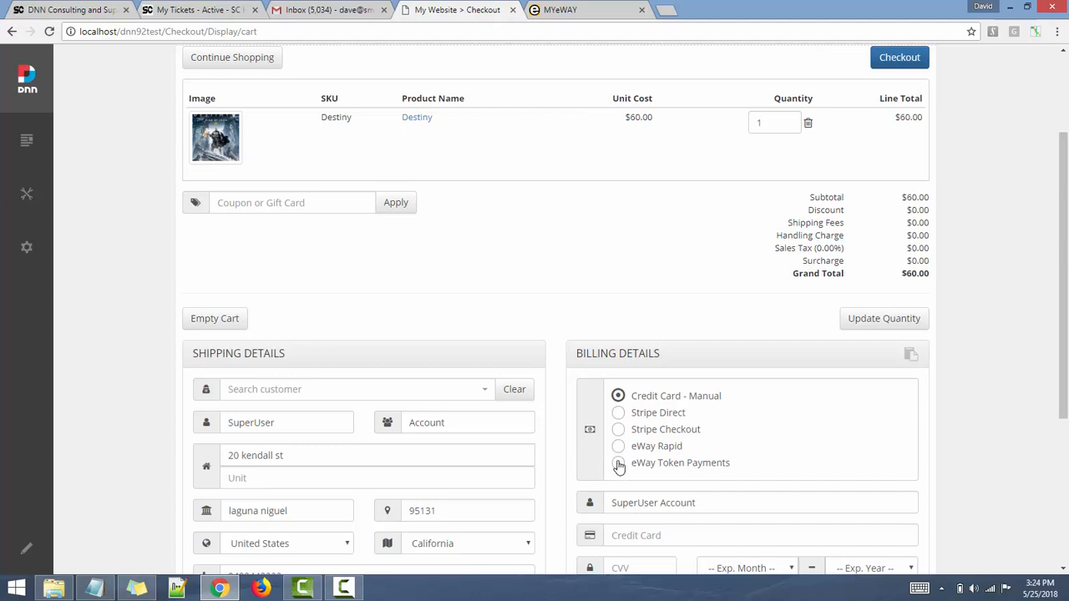
left_click(618, 463)
scroll(618, 465, "down", 1)
scroll(618, 466, "down", 3)
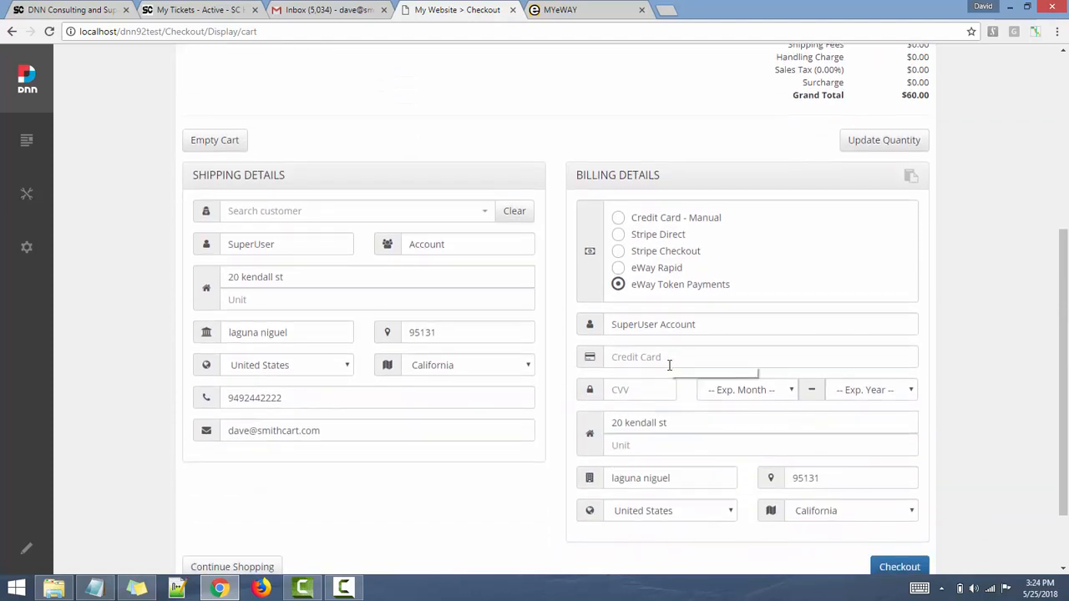
- Enter the test card number, CVV 123 and expiry 03/2020
left_click(647, 347)
type("4")
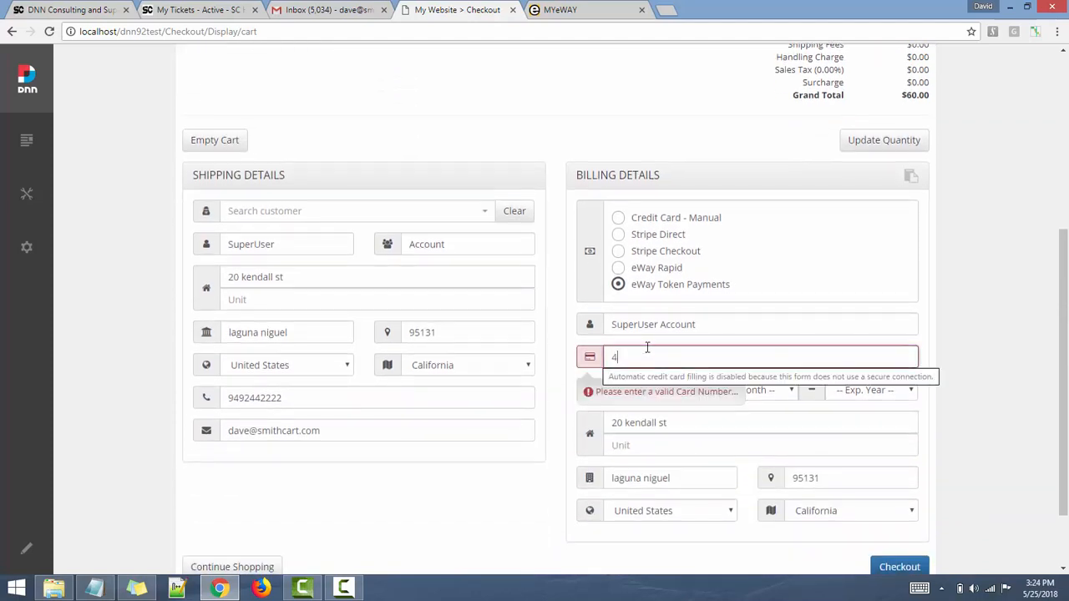
type("012888888881881")
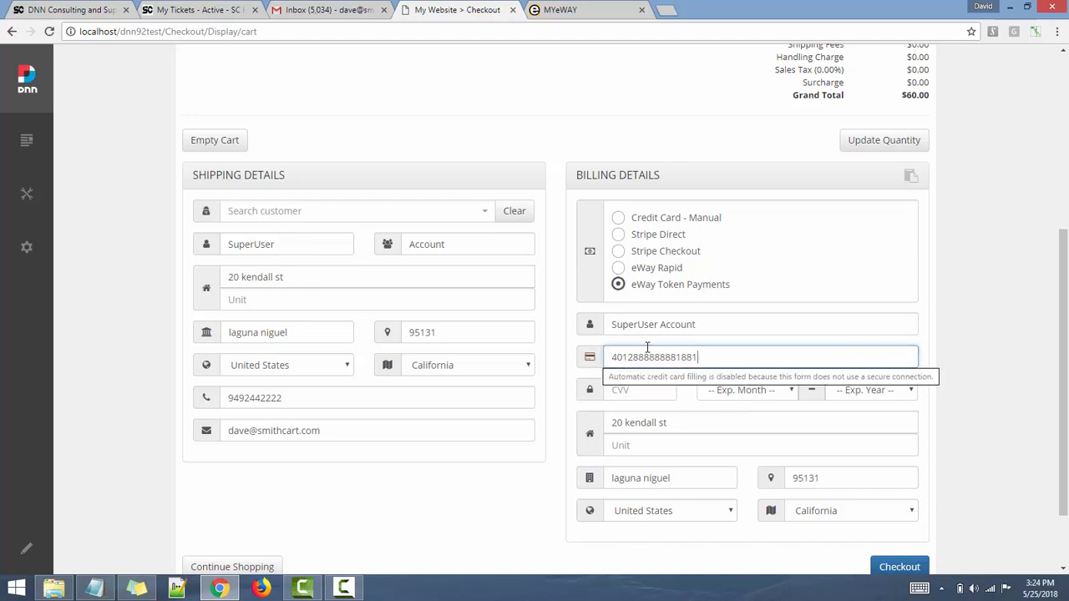
key("Tab")
type("123")
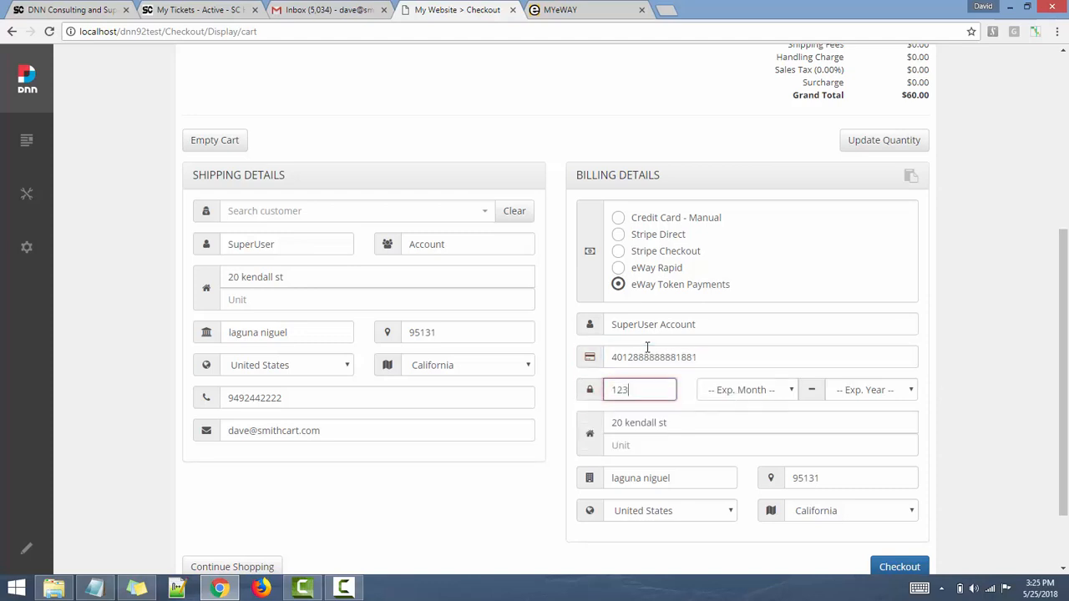
key("Tab")
type("03")
key("Tab")
type("2018")
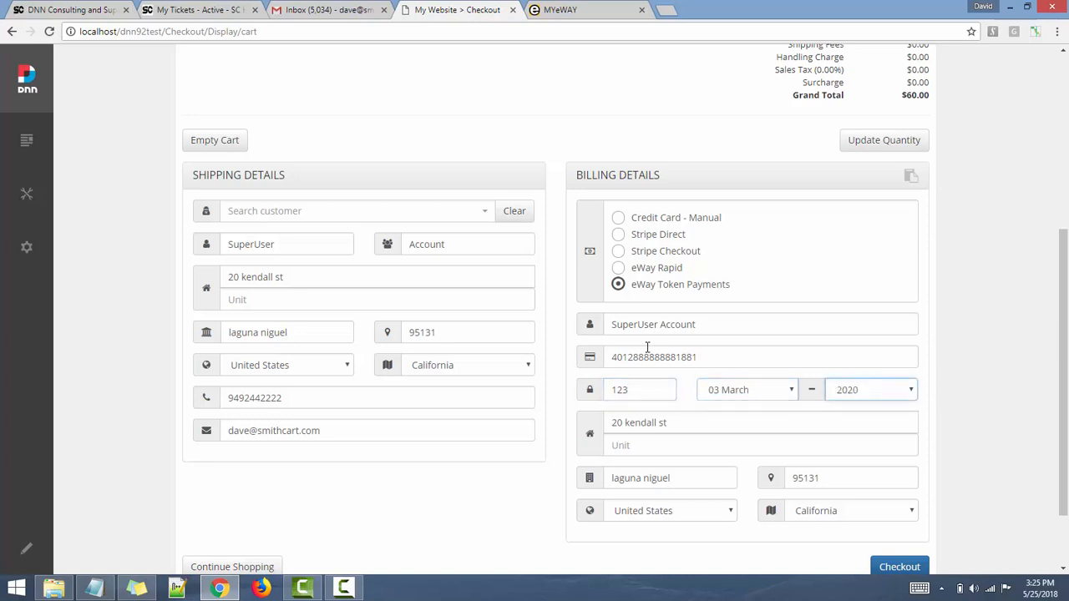
scroll(648, 347, "down", 2)
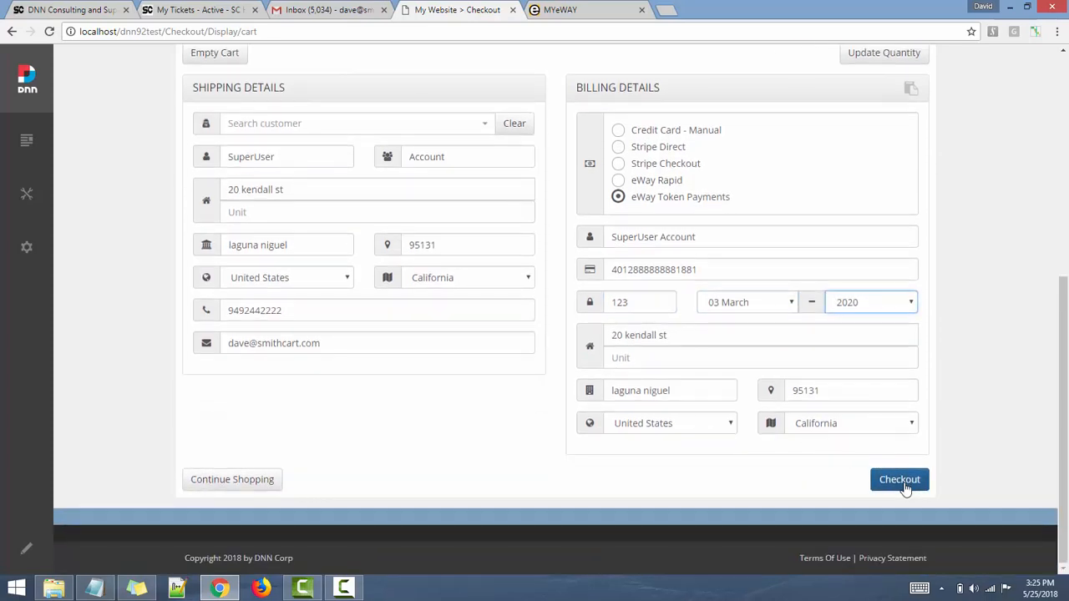
- Check out and place the $60.00 Destiny order paid via eWay Token Payments
left_click(902, 484)
scroll(770, 240, "up", 2)
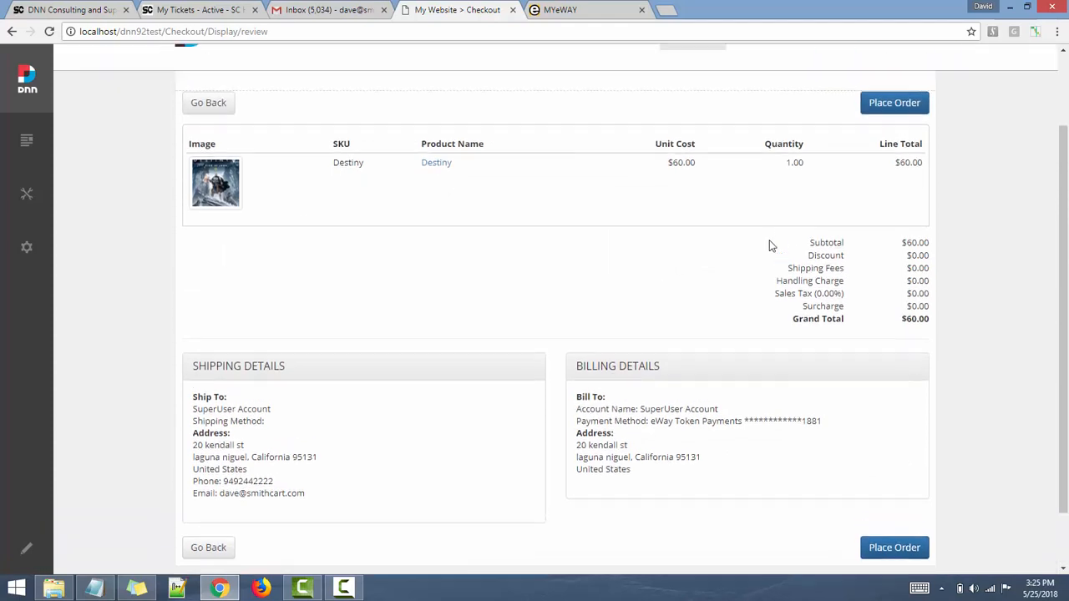
left_click(883, 138)
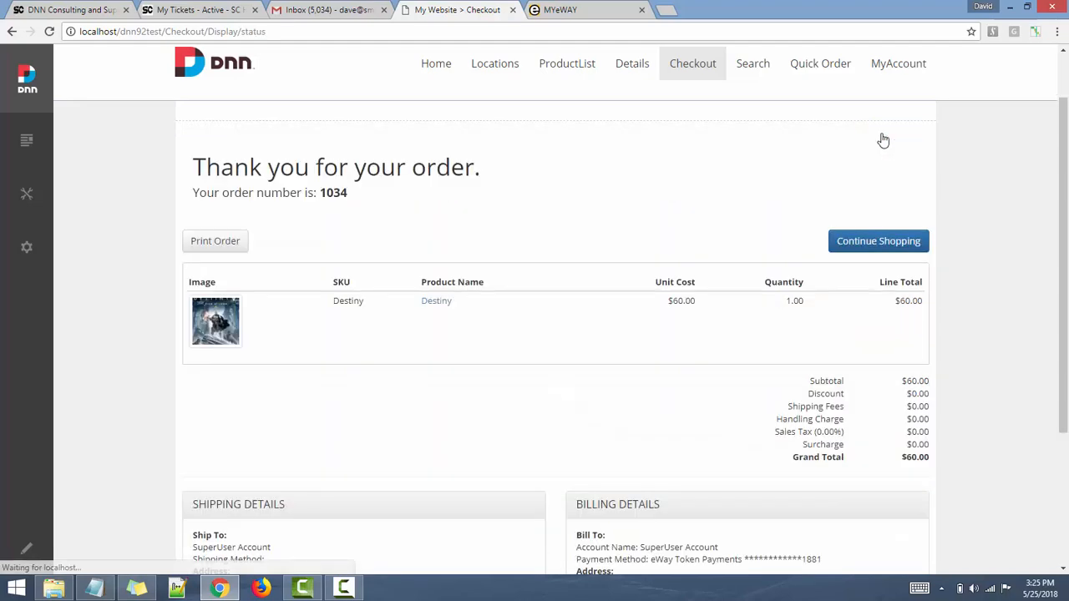
left_click(555, 9)
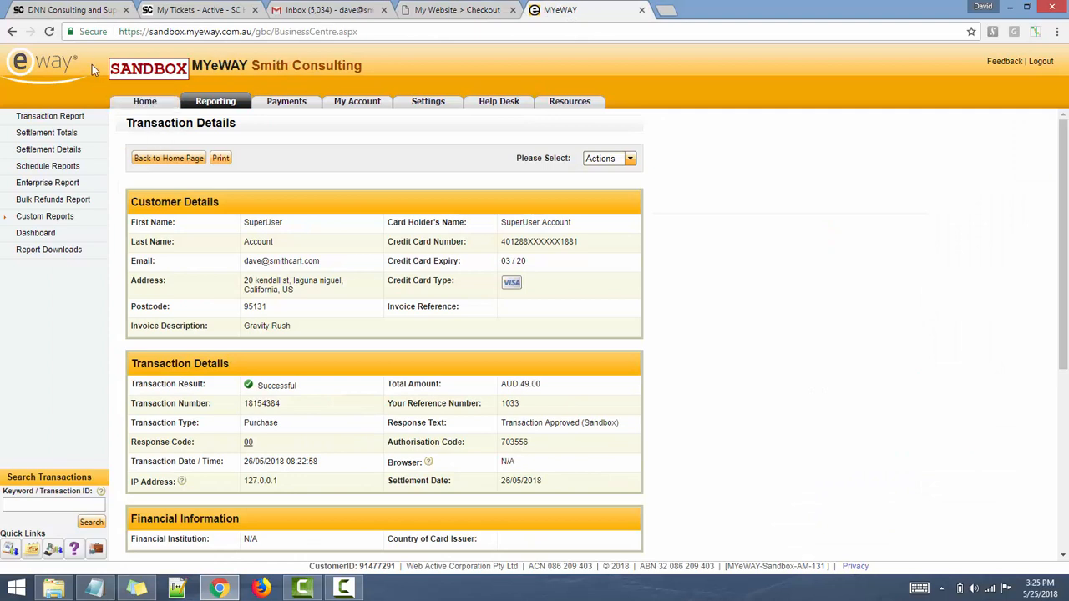
- Check the MYeWAY dashboard's Most Recent Transactions for the successful AUD 60.00 purchase
left_click(12, 32)
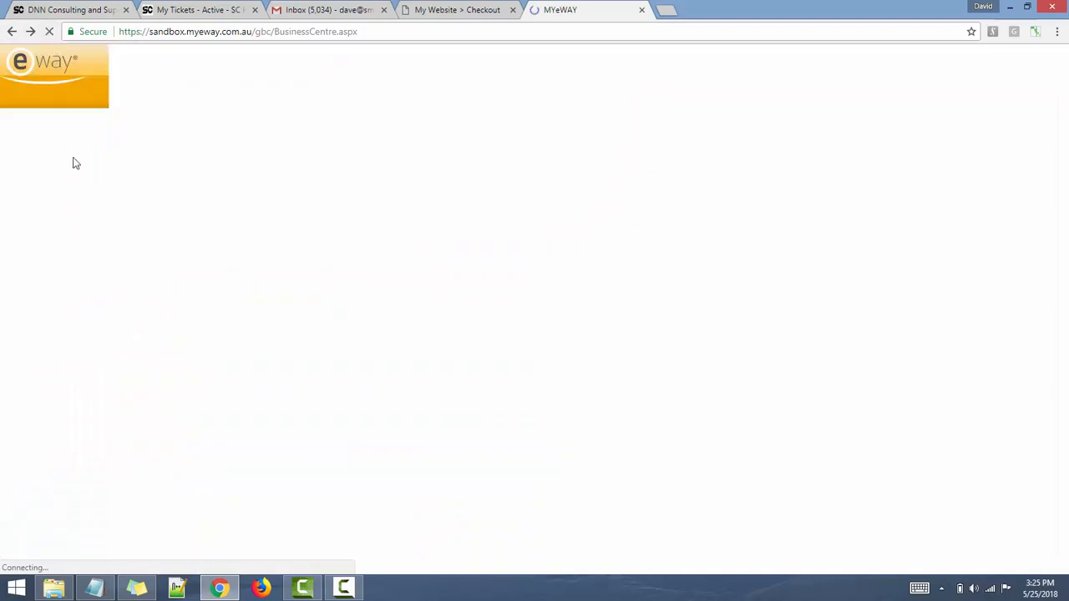
left_click(459, 10)
left_click(583, 9)
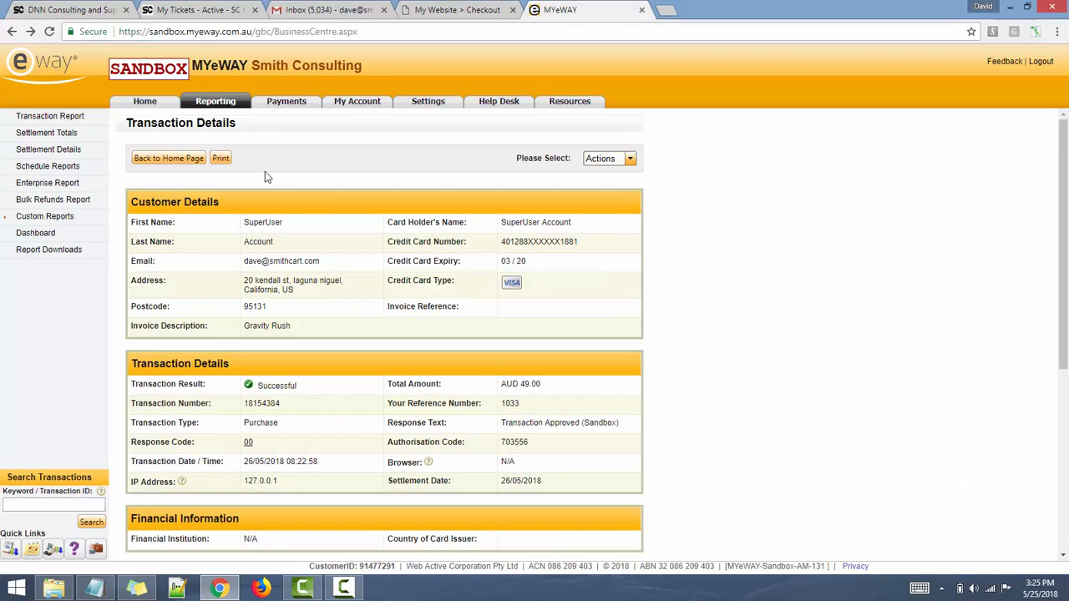
left_click(145, 102)
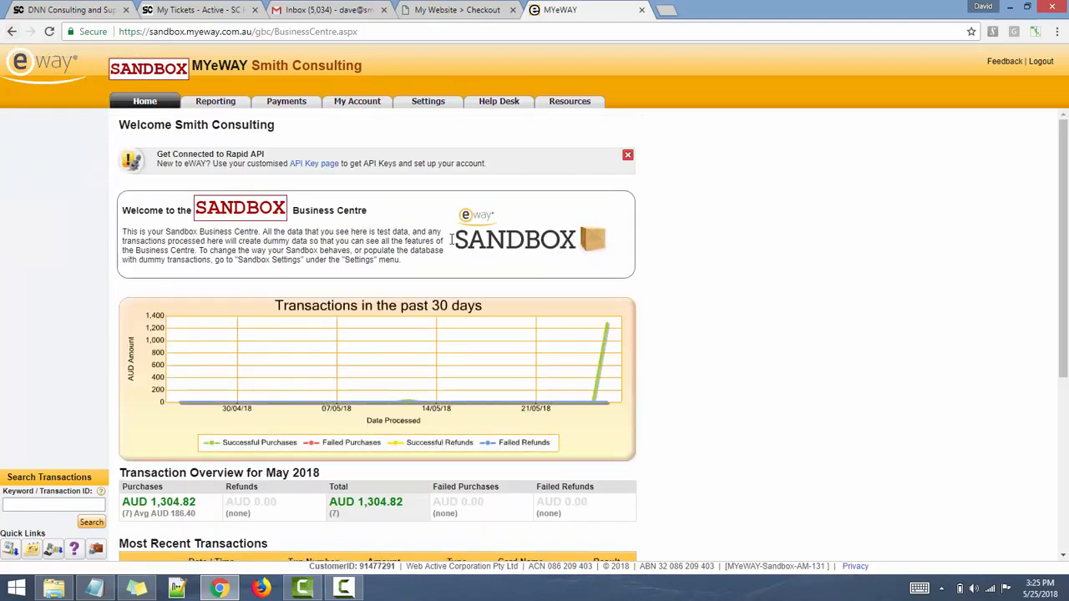
scroll(729, 327, "down", 2)
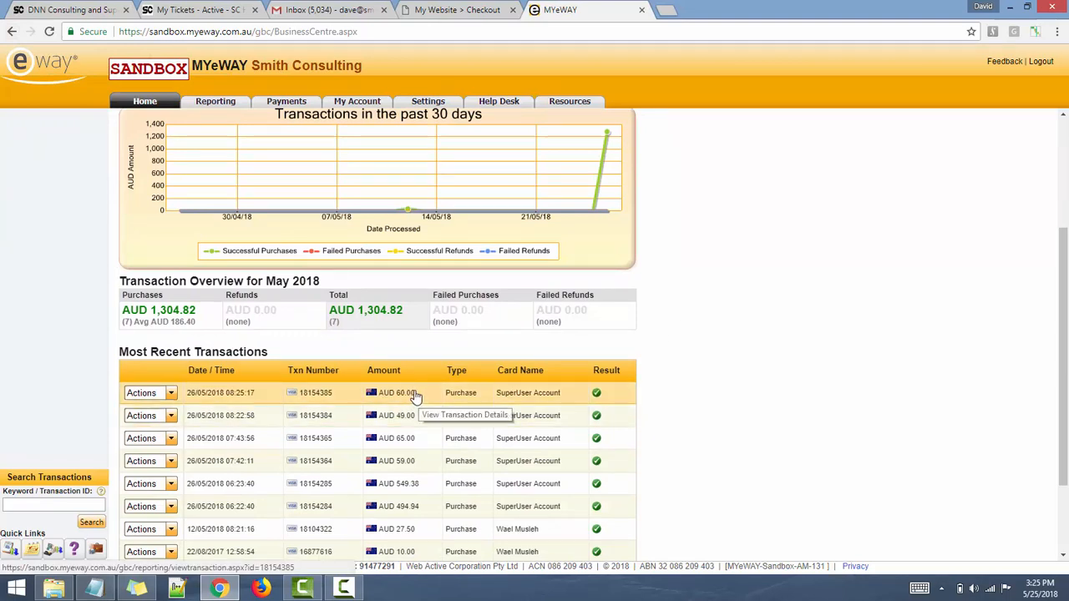
- Go to the Smith Consulting support site and open its Contact Us page
left_click(462, 6)
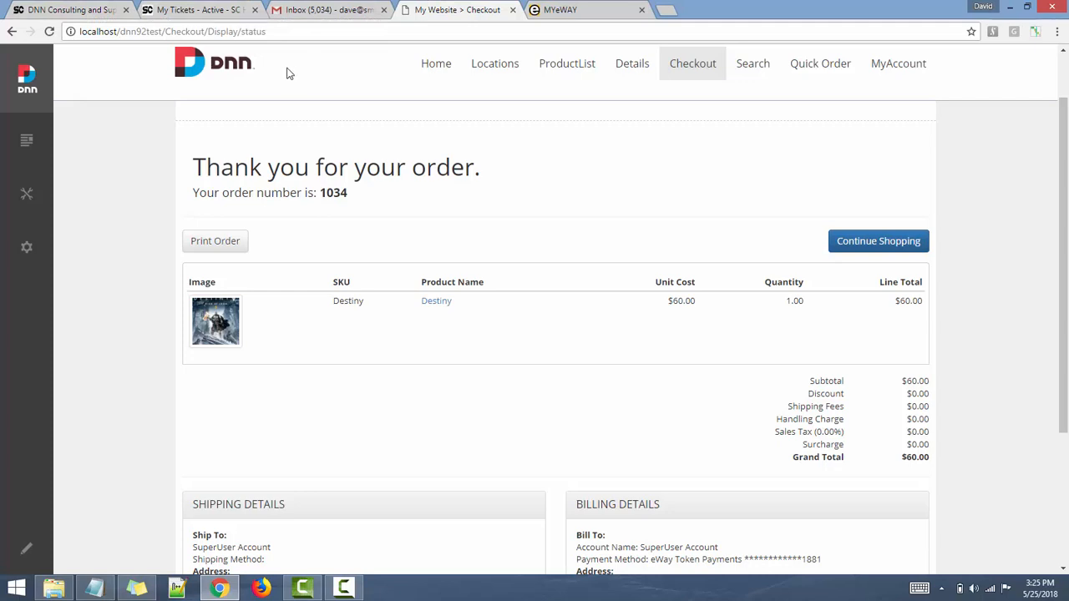
left_click(68, 9)
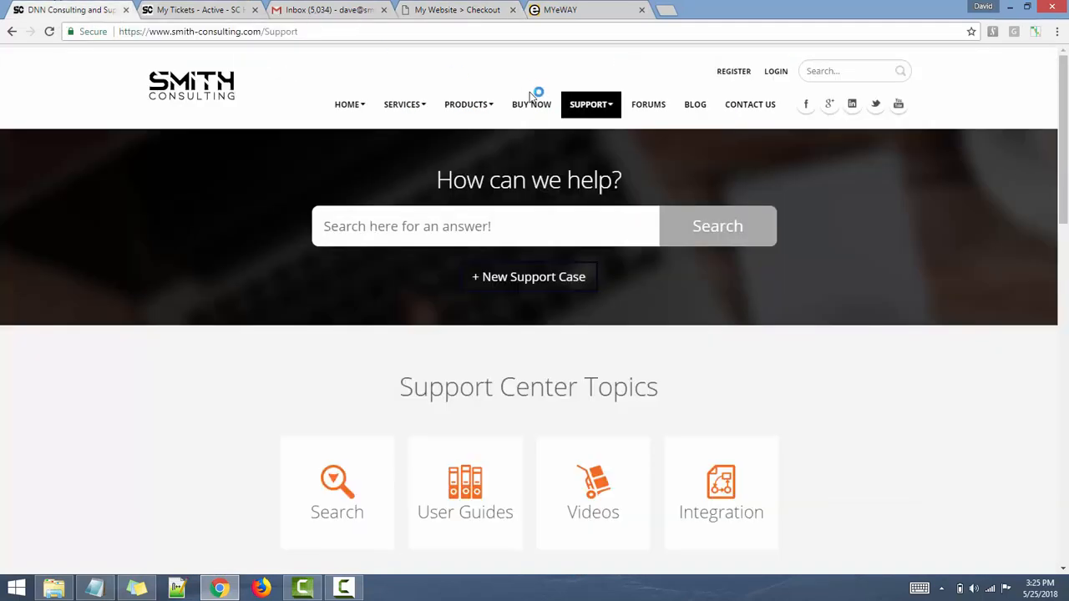
left_click(758, 106)
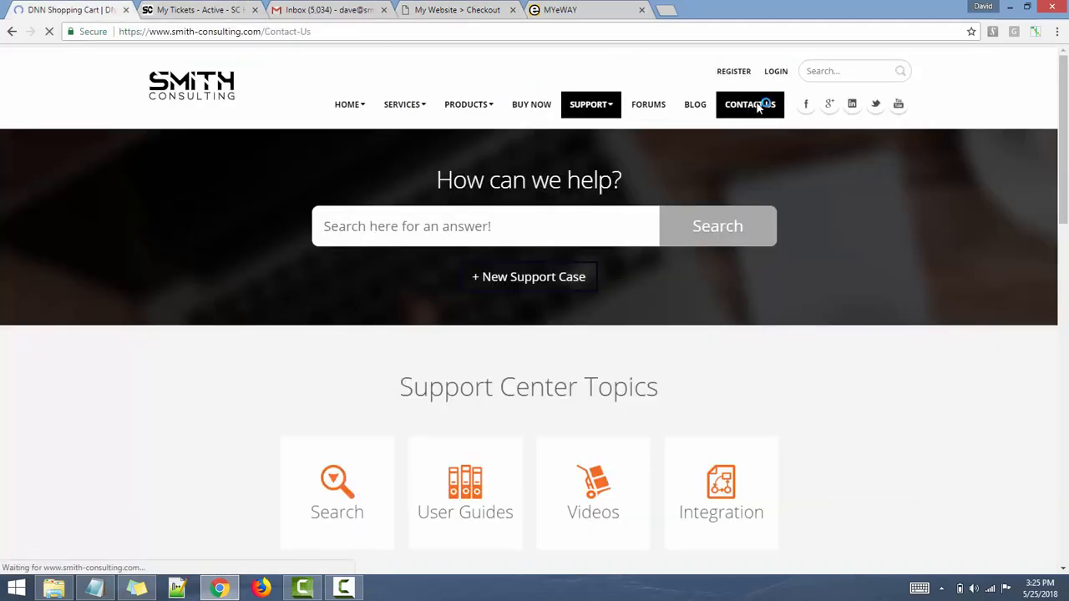